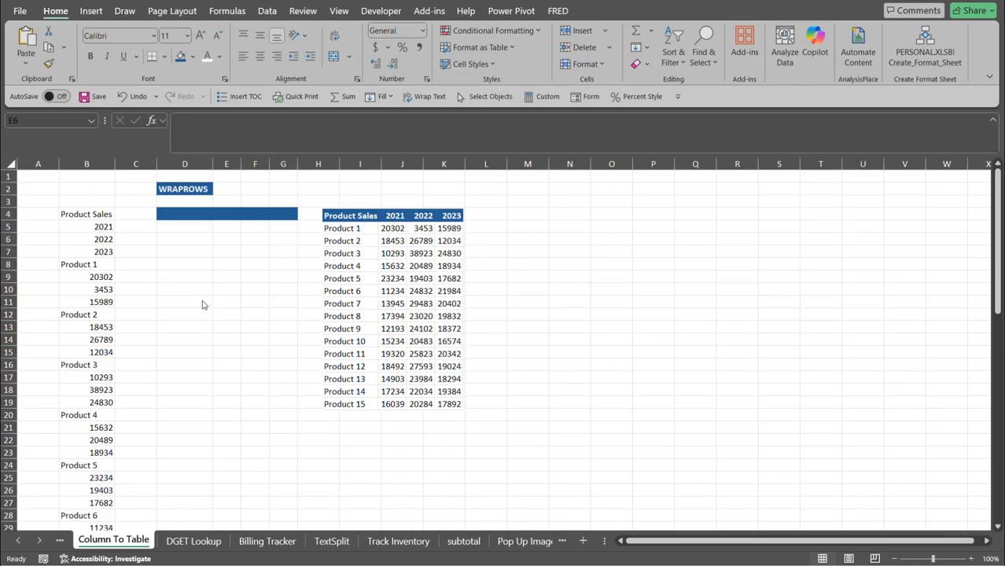
Select the Product Sales list in column B, then pick cell D4 for the output.
{"action": "left_click", "coordinate": [97, 215]}
{"action": "left_click_drag", "start_coordinate": [98, 228], "coordinate": [103, 503]}
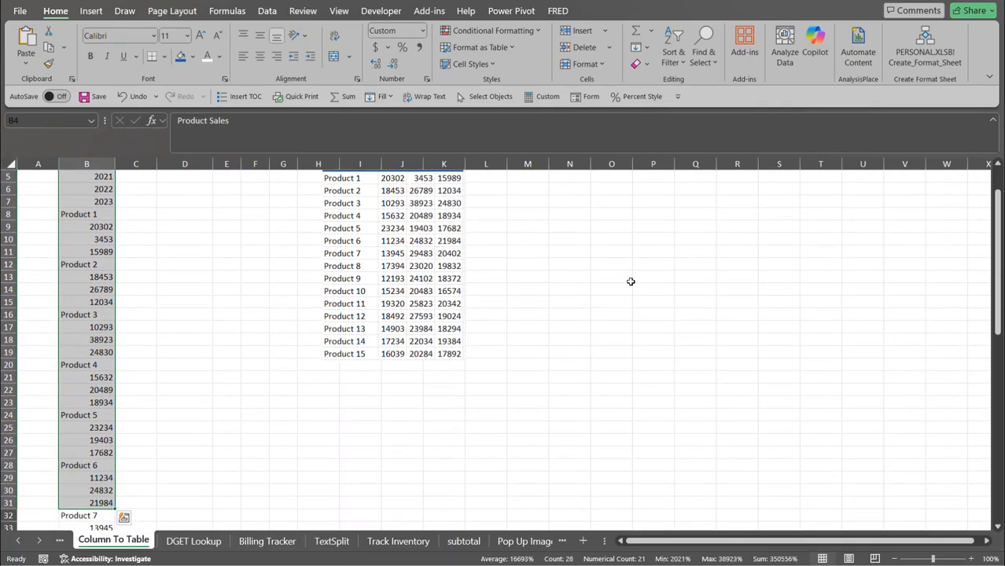
{"action": "left_click_drag", "start_coordinate": [996, 256], "coordinate": [996, 250]}
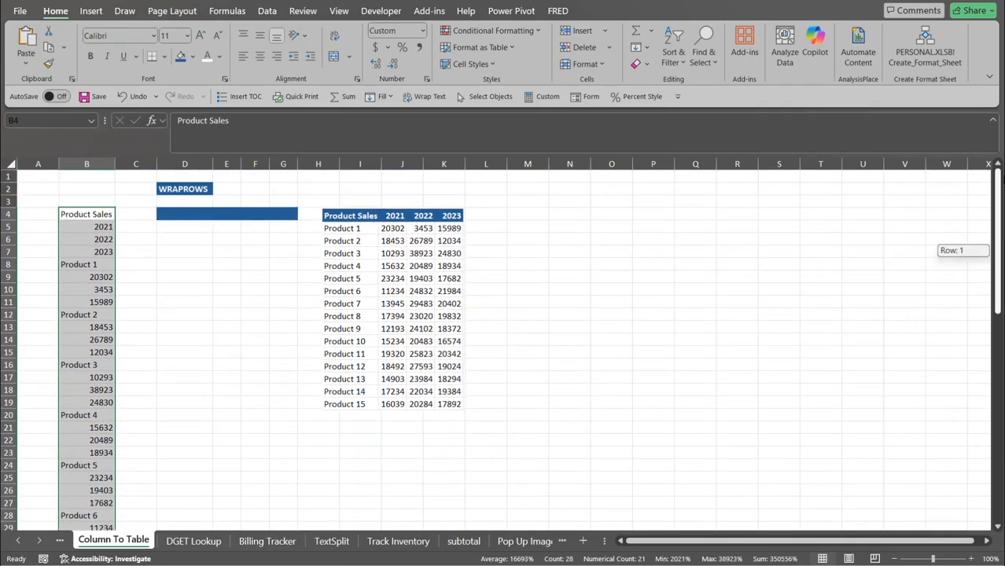
{"action": "left_click", "coordinate": [106, 251]}
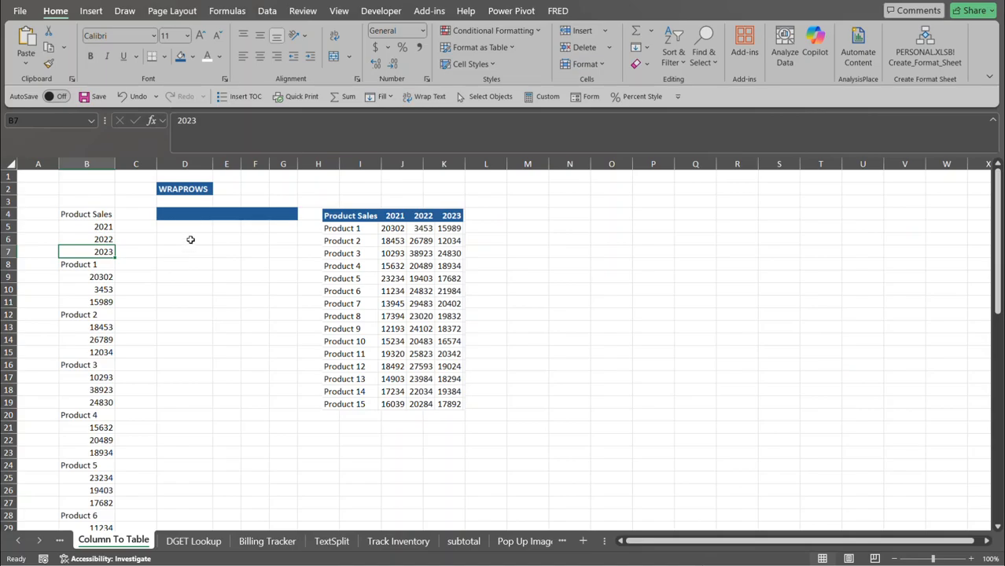
{"action": "left_click", "coordinate": [190, 227]}
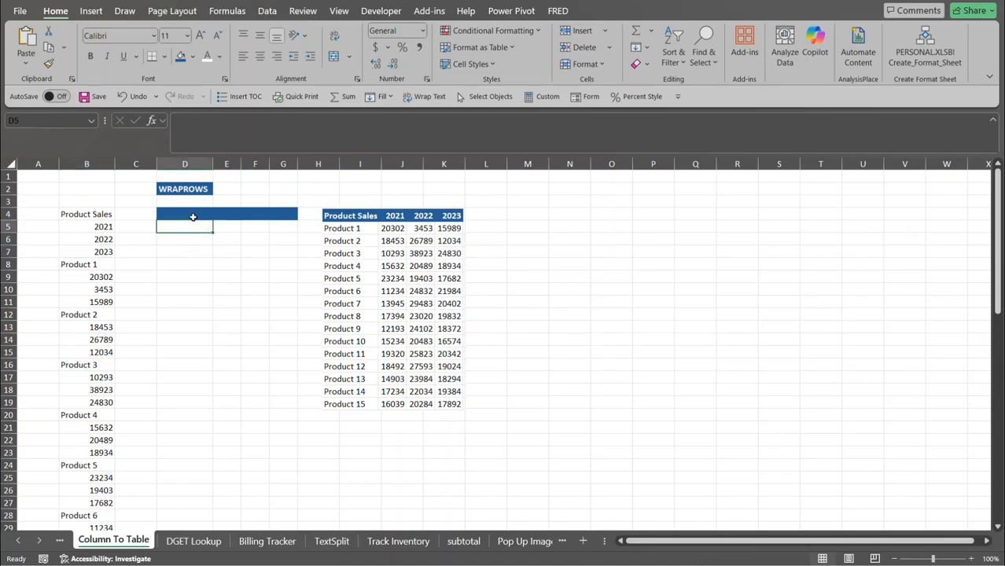
{"action": "left_click", "coordinate": [193, 217]}
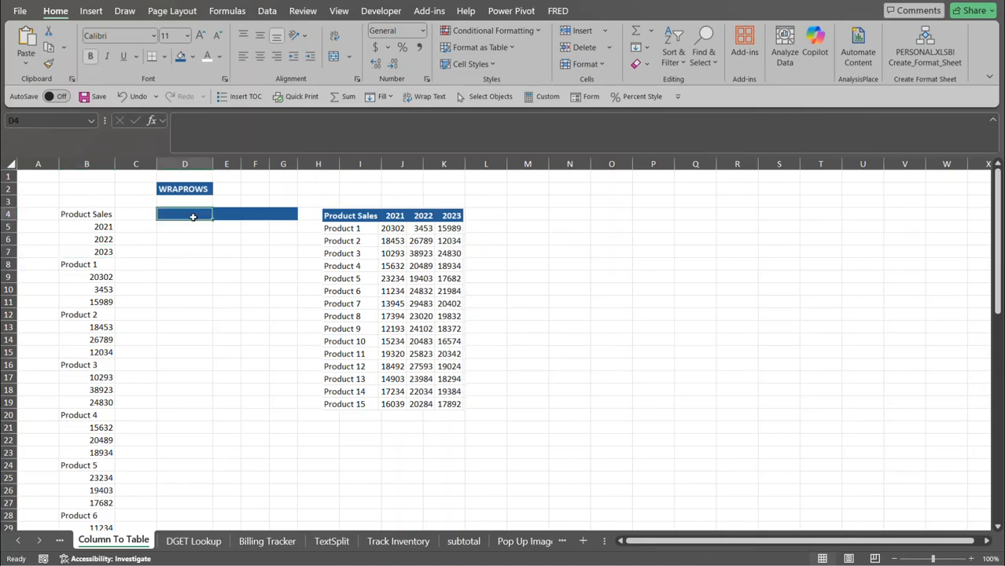
Enter =WRAPROWS( in D4 with B4:B67 as the source, followed by a comma.
{"action": "type", "text": "="}
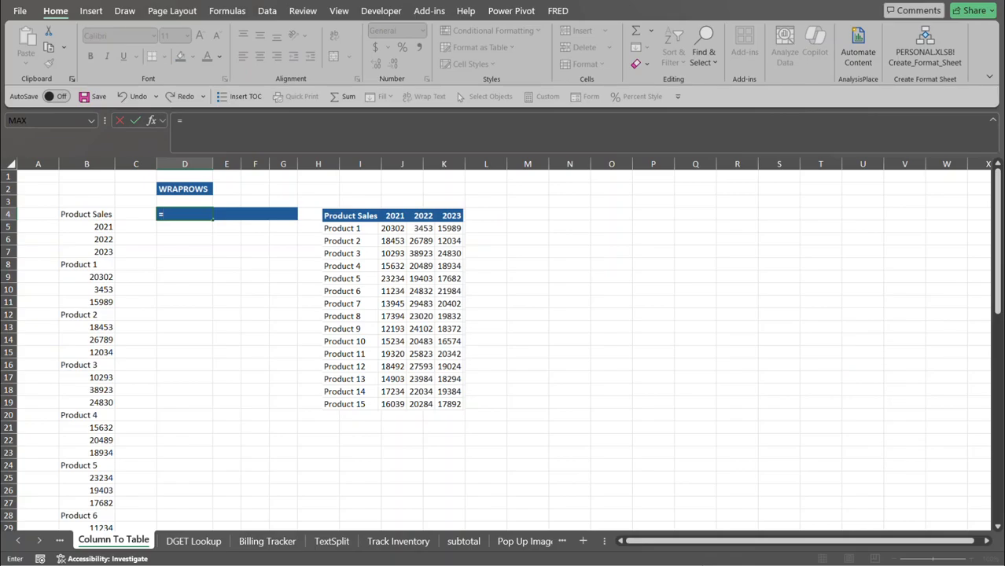
{"action": "type", "text": "wrap"}
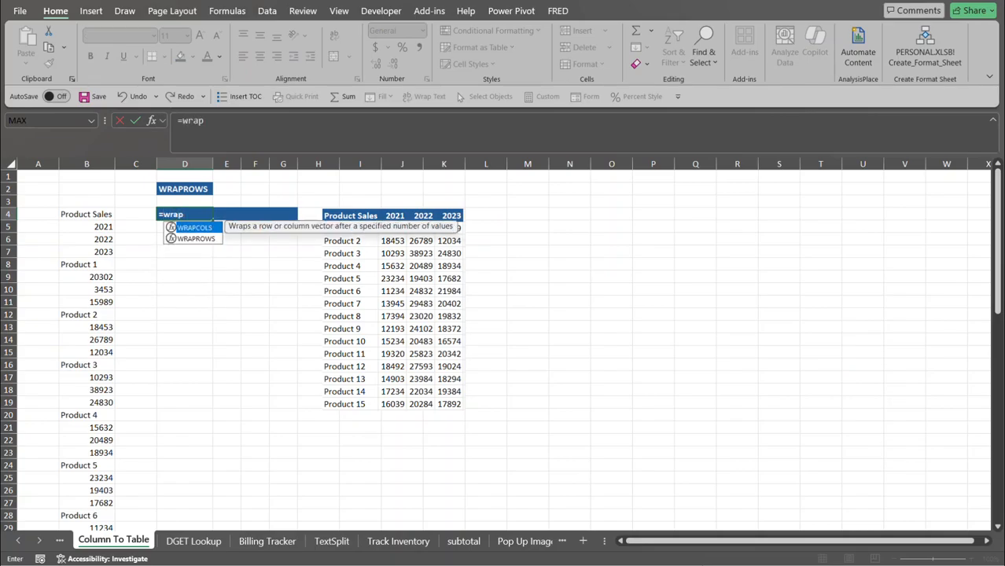
{"action": "key", "text": "Down"}
{"action": "key", "text": "Tab"}
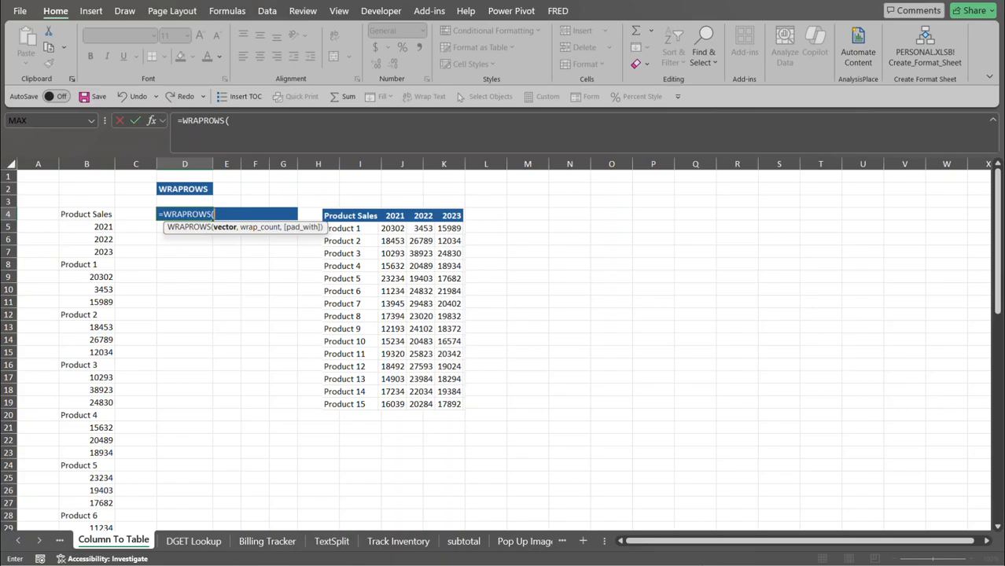
{"action": "left_click", "coordinate": [66, 215]}
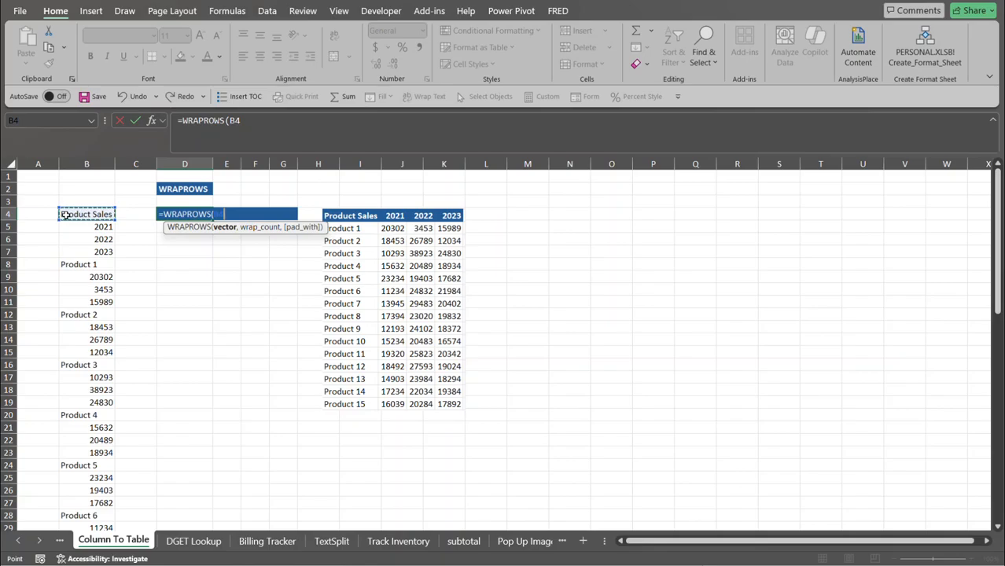
{"action": "key", "text": "ctrl+shift+Down"}
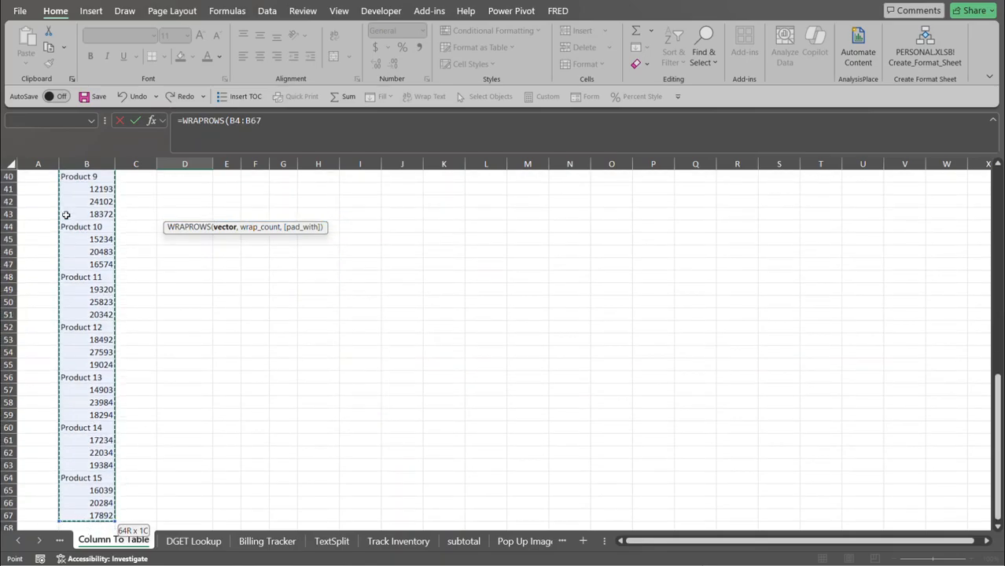
{"action": "scroll", "coordinate": [66, 214], "scroll_direction": "up", "scroll_amount": 13}
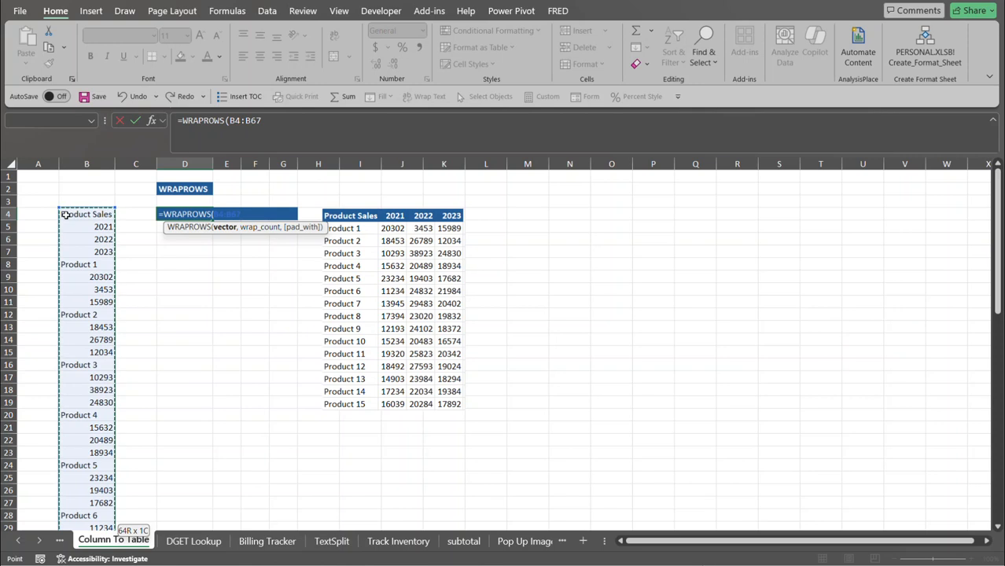
{"action": "type", "text": ",4"}
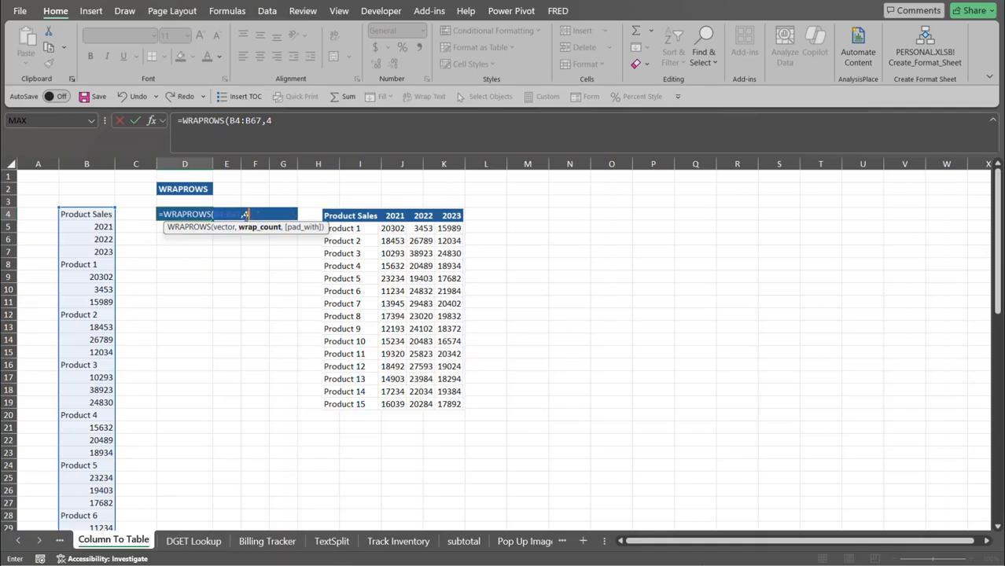
Close the WRAPROWS formula to spill the sales table into D4:G19, then go to DGET Lookup.
{"action": "type", "text": ")"}
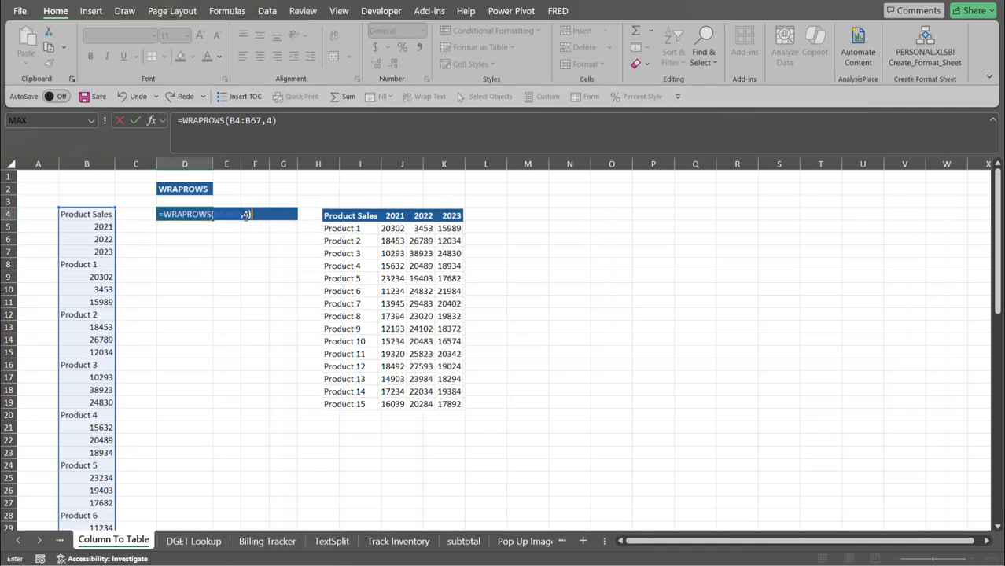
{"action": "key", "text": "Return"}
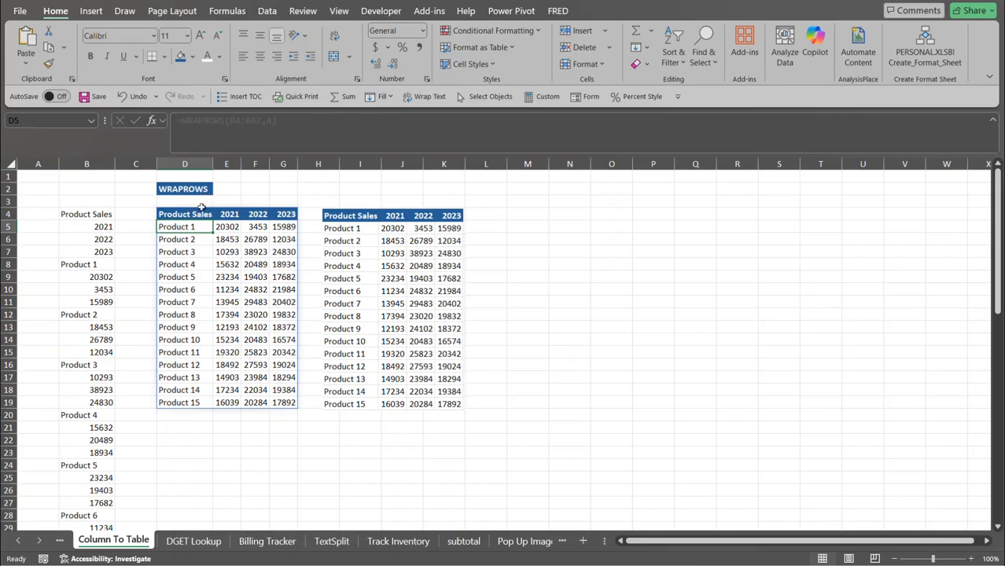
{"action": "left_click", "coordinate": [193, 542]}
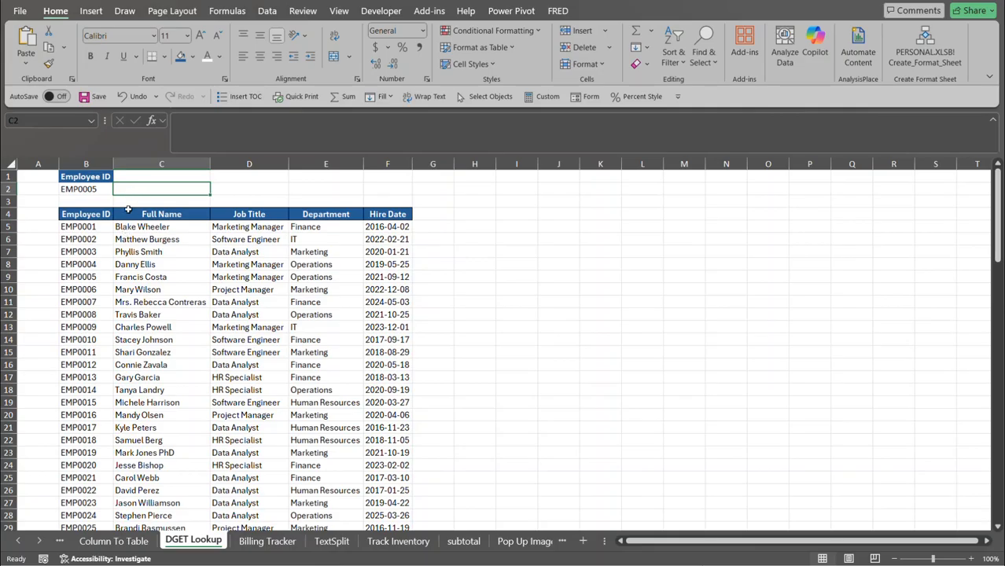
{"action": "left_click", "coordinate": [103, 189]}
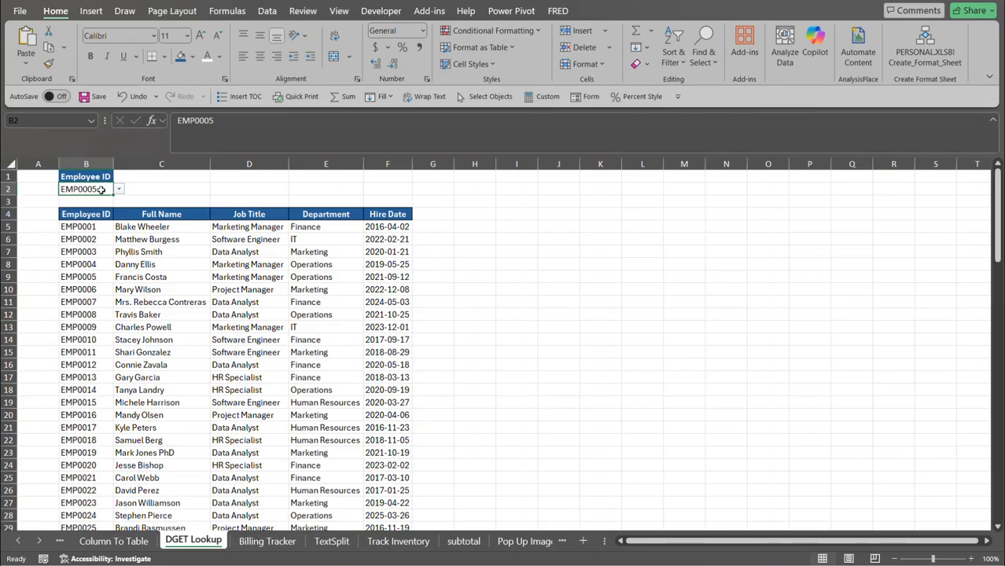
{"action": "key", "text": "alt"}
{"action": "key", "text": "a"}
{"action": "key", "text": "v"}
{"action": "key", "text": "v"}
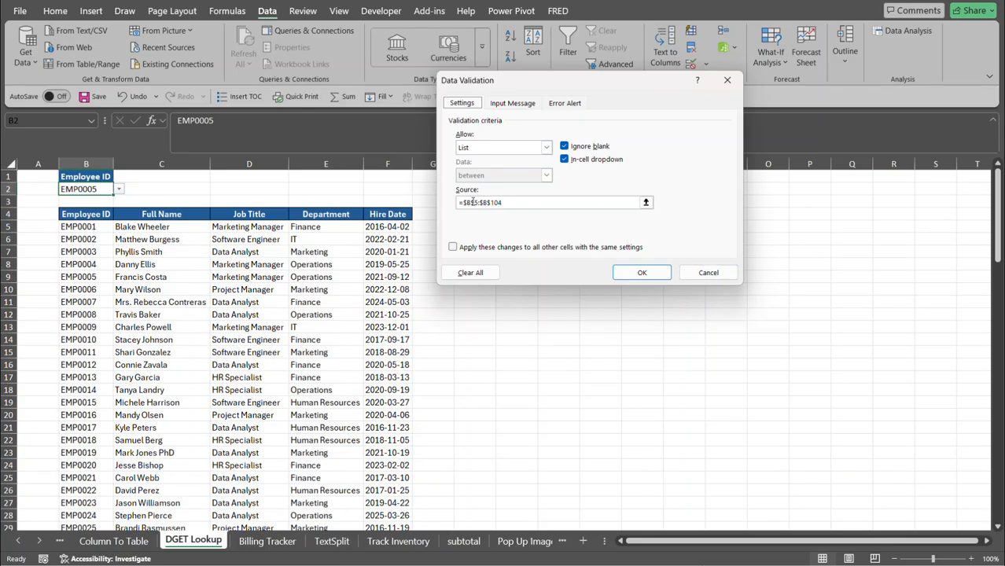
{"action": "left_click", "coordinate": [709, 272]}
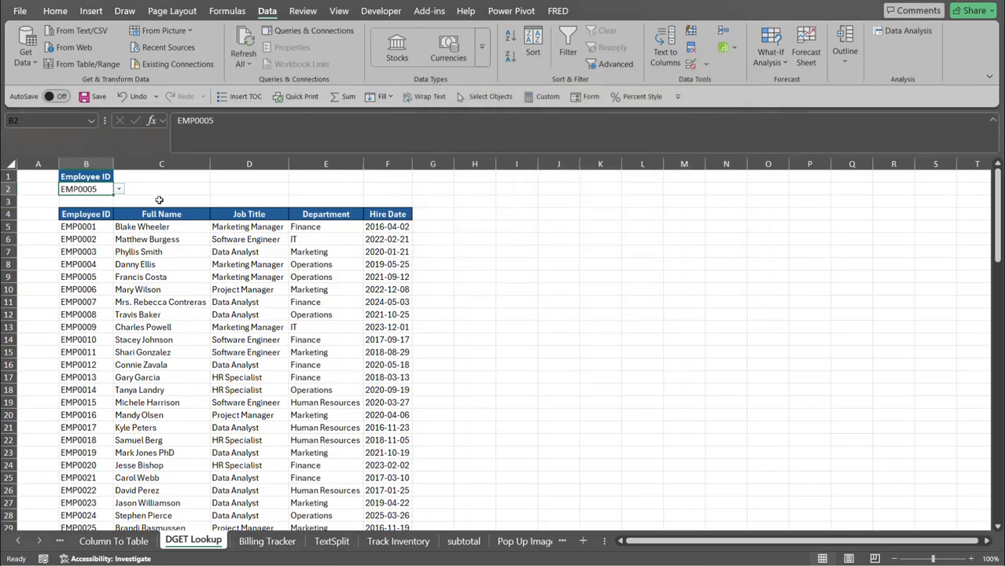
{"action": "left_click", "coordinate": [119, 190]}
Start =DGET( in C2 using the employee table B4:F104 as the database.
{"action": "left_click", "coordinate": [131, 186]}
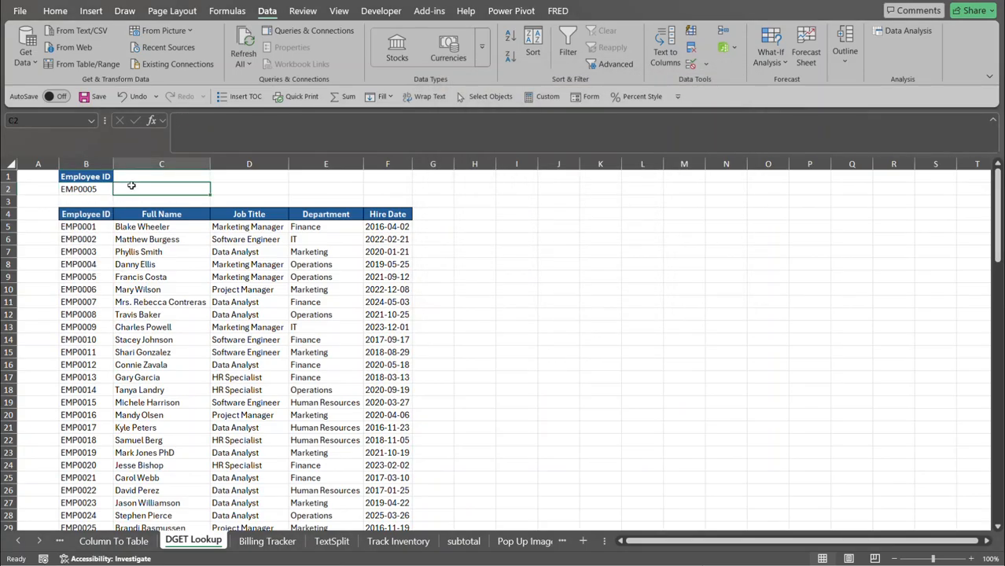
{"action": "left_click", "coordinate": [96, 194]}
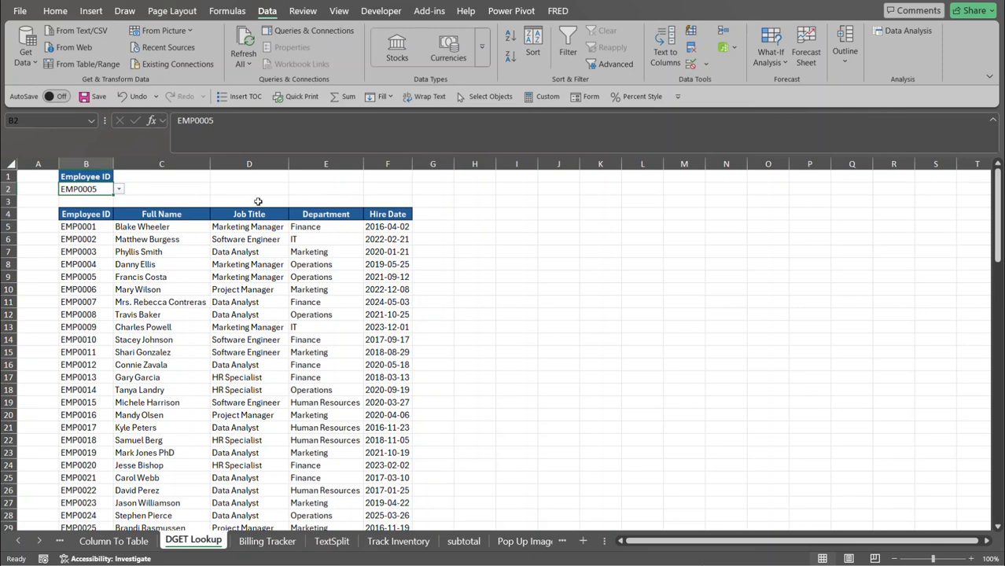
{"action": "left_click", "coordinate": [158, 192]}
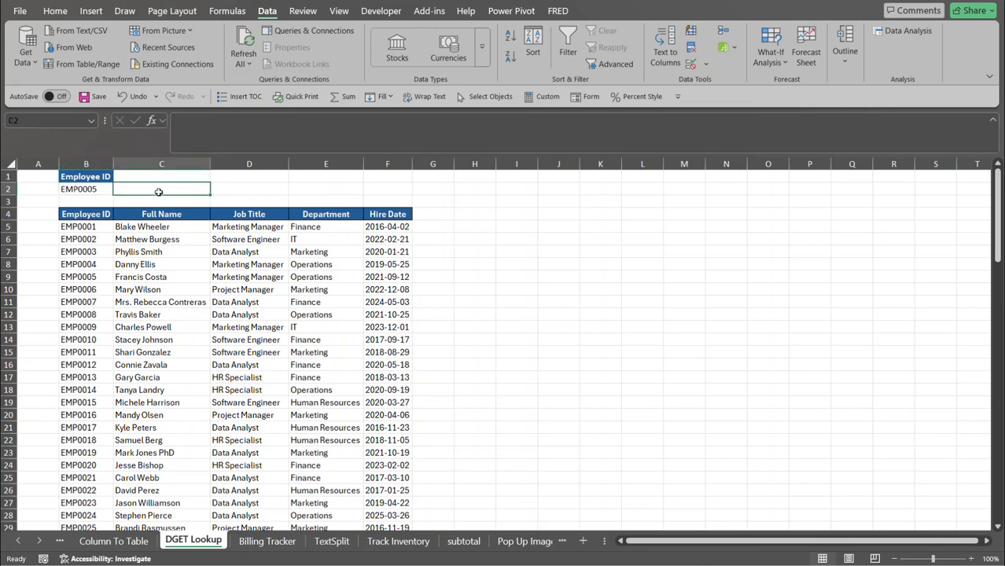
{"action": "type", "text": "=dget"}
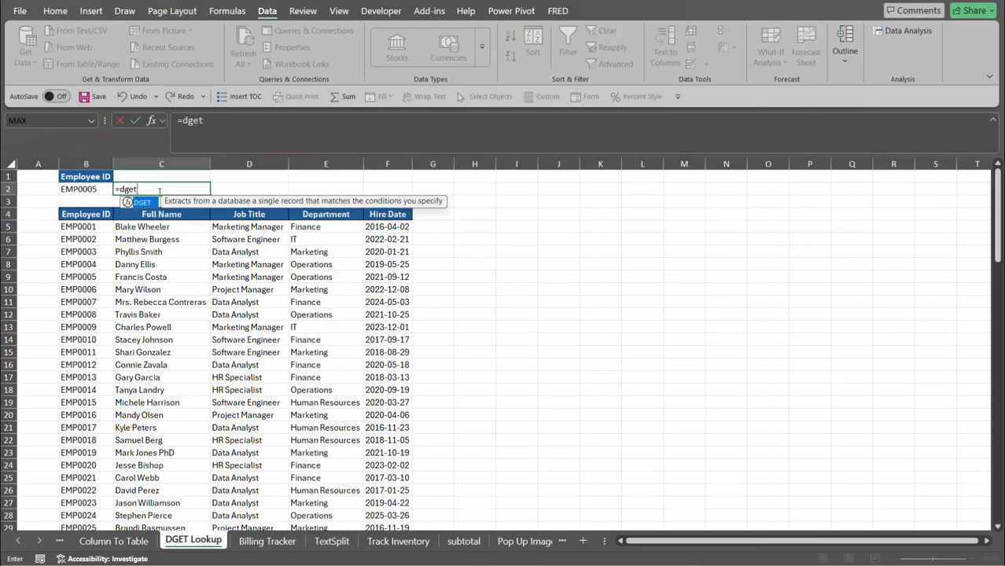
{"action": "key", "text": "Tab"}
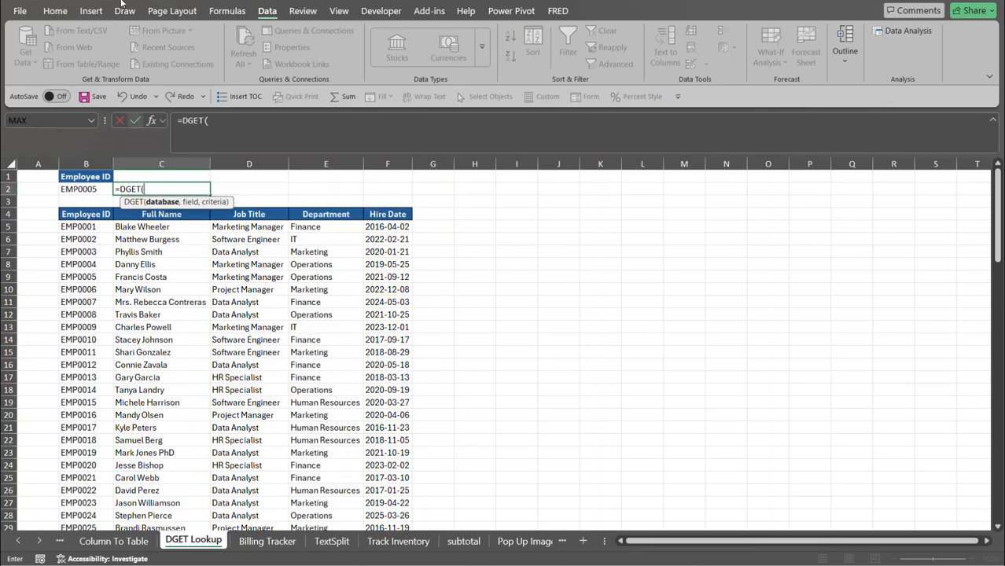
{"action": "left_click", "coordinate": [97, 214]}
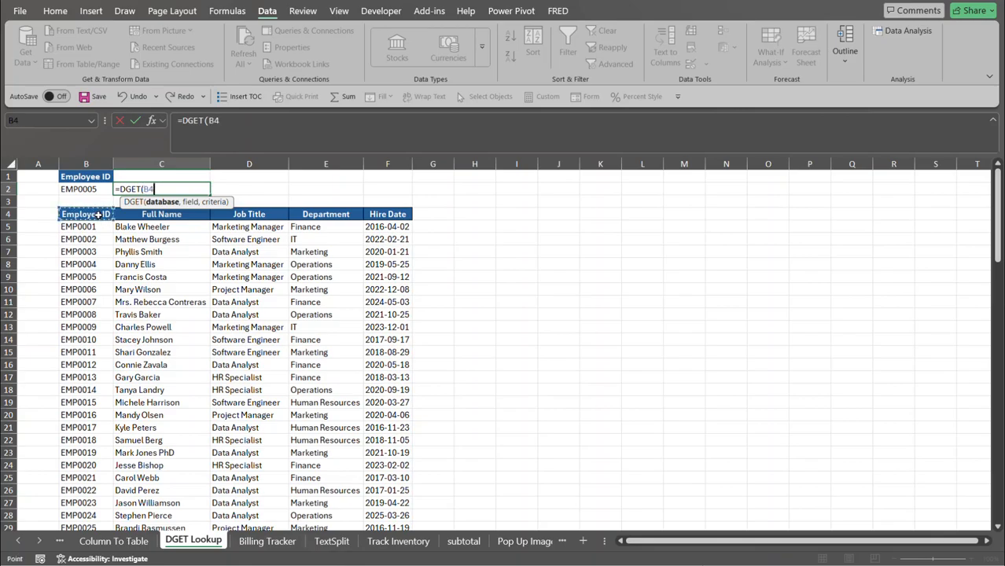
{"action": "key", "text": "ctrl+shift+Down"}
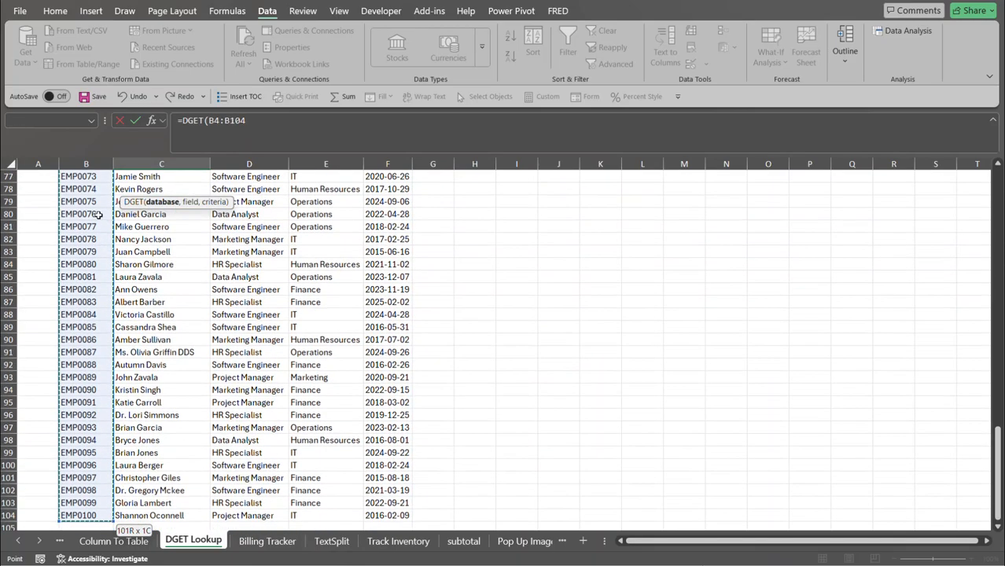
{"action": "key", "text": "ctrl+shift+Right"}
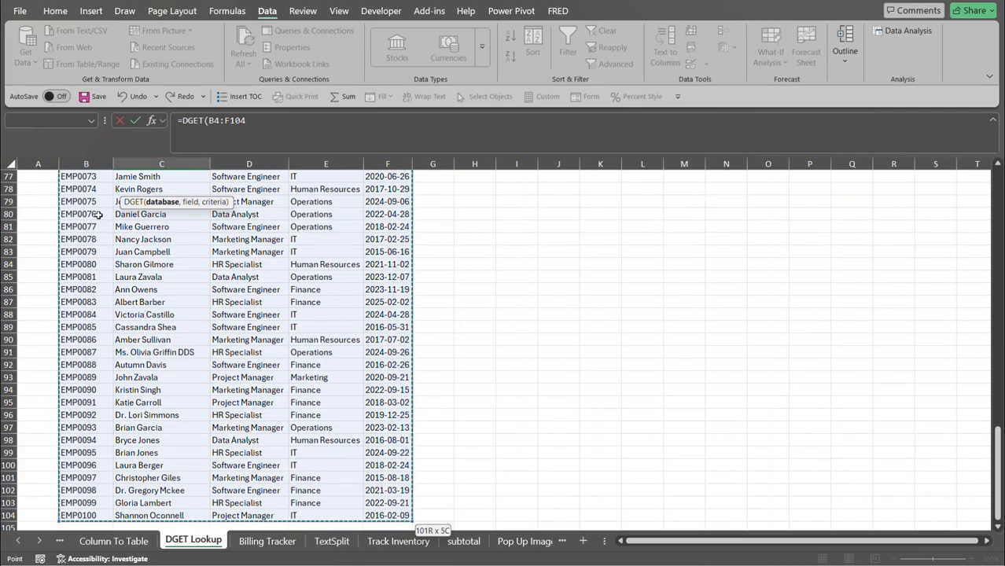
{"action": "scroll", "coordinate": [97, 214], "scroll_direction": "up", "scroll_amount": 20}
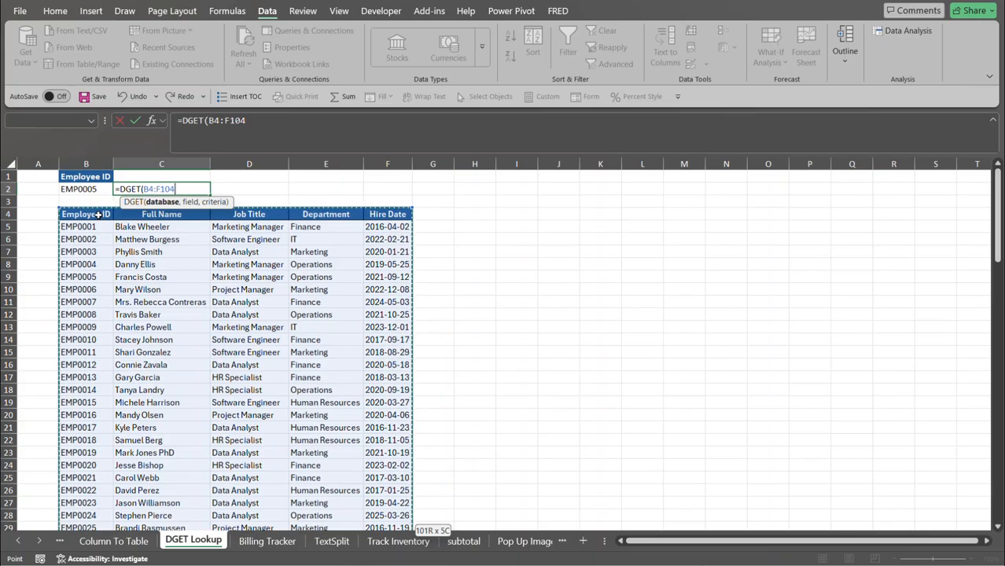
{"action": "key", "text": "F4"}
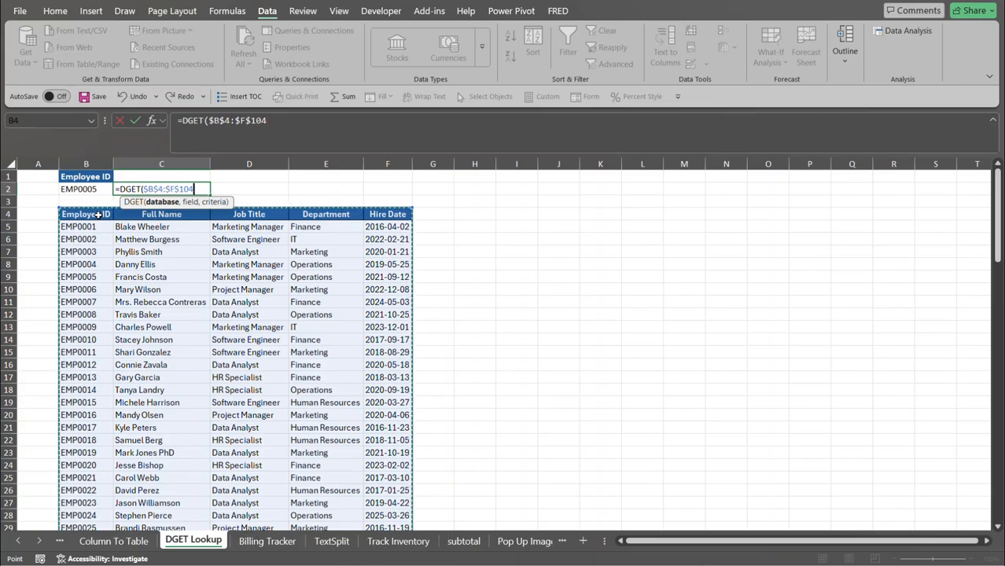
{"action": "type", "text": ","}
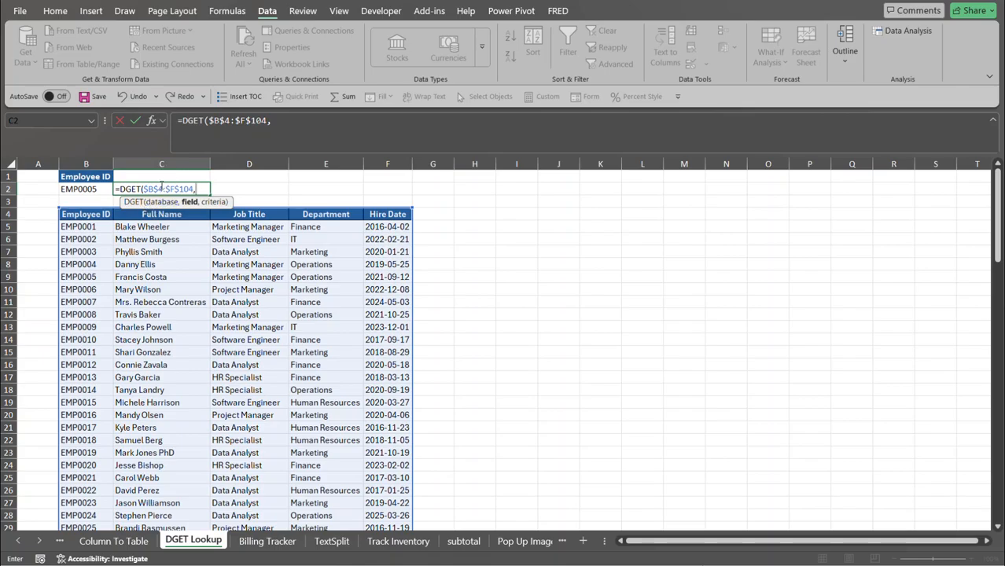
{"action": "left_click", "coordinate": [167, 217]}
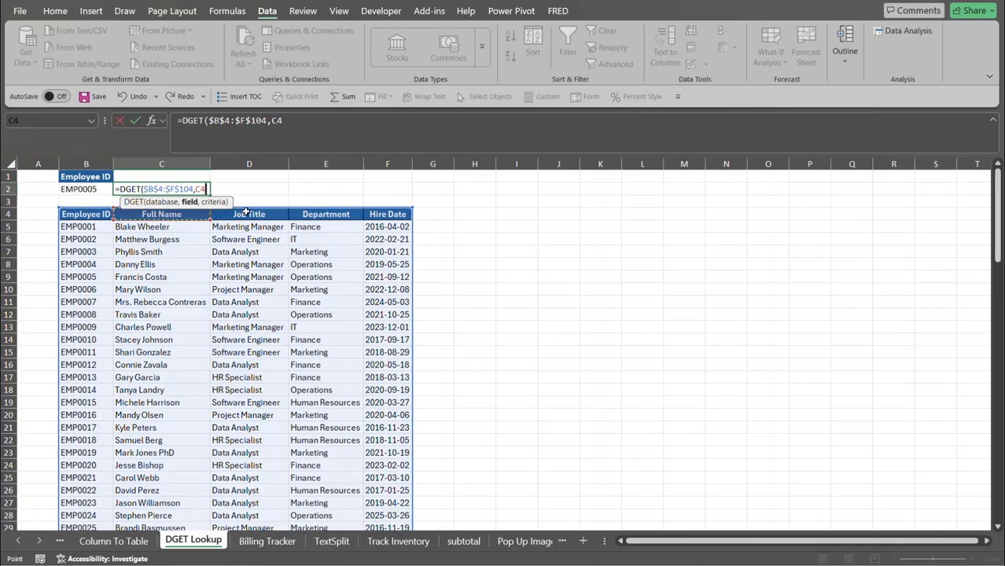
{"action": "type", "text": ","}
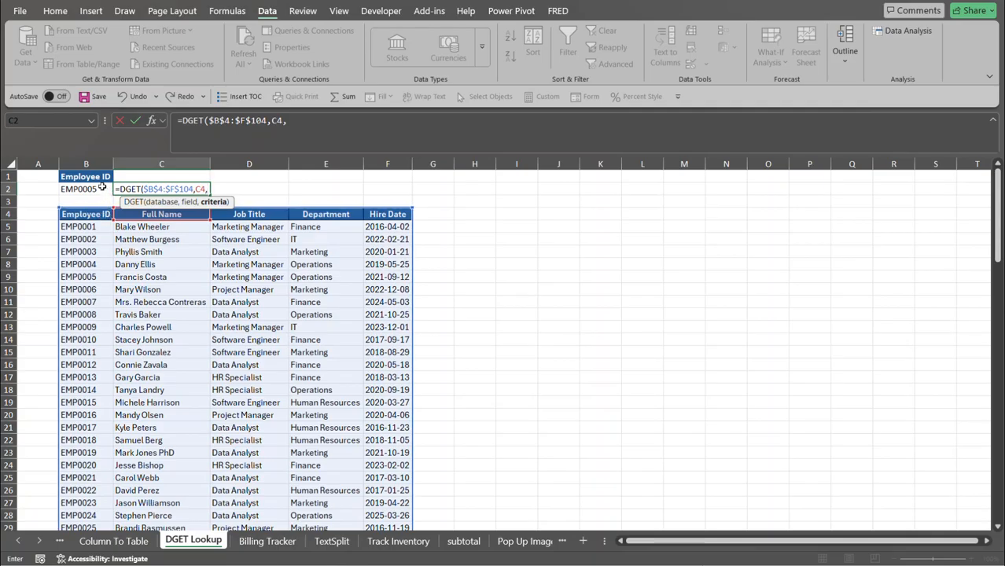
{"action": "left_click_drag", "start_coordinate": [102, 178], "coordinate": [102, 191]}
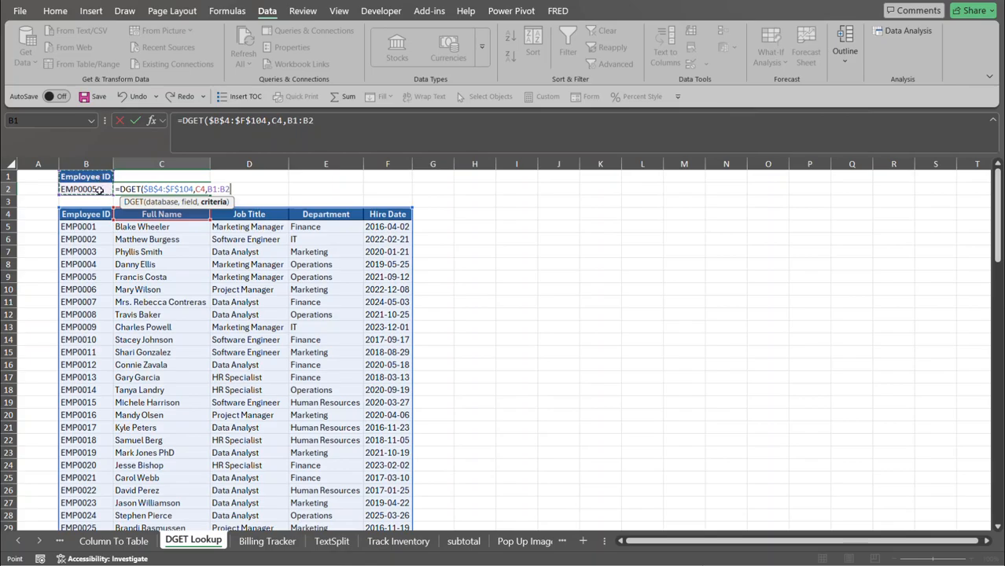
{"action": "key", "text": "F4"}
{"action": "type", "text": ")"}
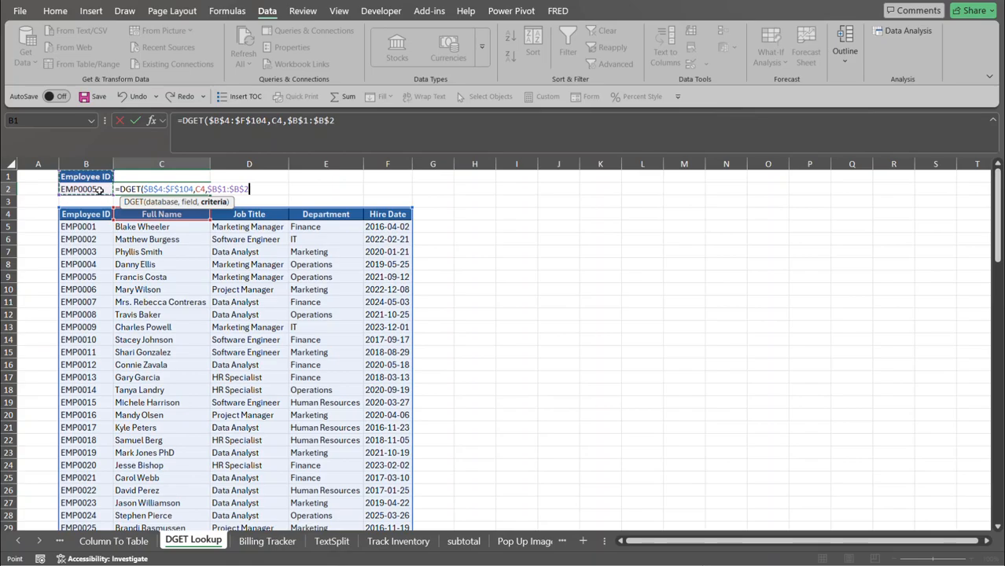
{"action": "key", "text": "Return"}
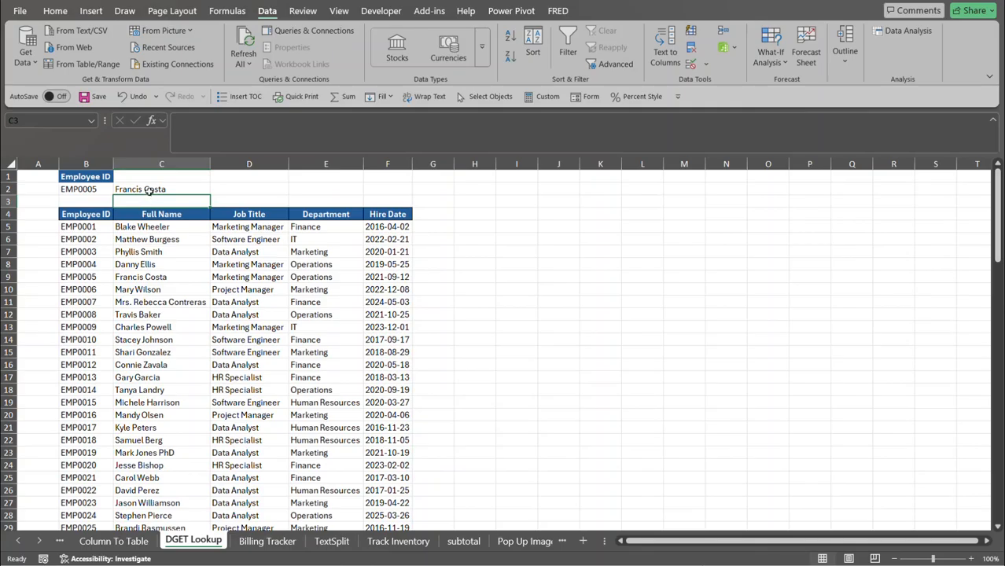
Pick EMP0003 from B2's dropdown so C2 returns Phyllis Smith.
{"action": "left_click", "coordinate": [97, 189]}
{"action": "left_click", "coordinate": [118, 192]}
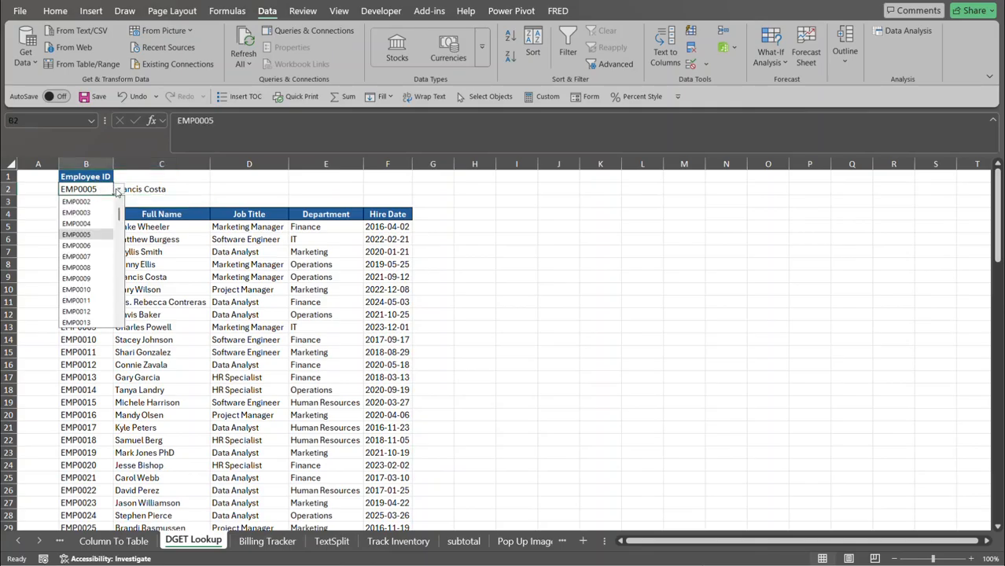
{"action": "left_click", "coordinate": [76, 213]}
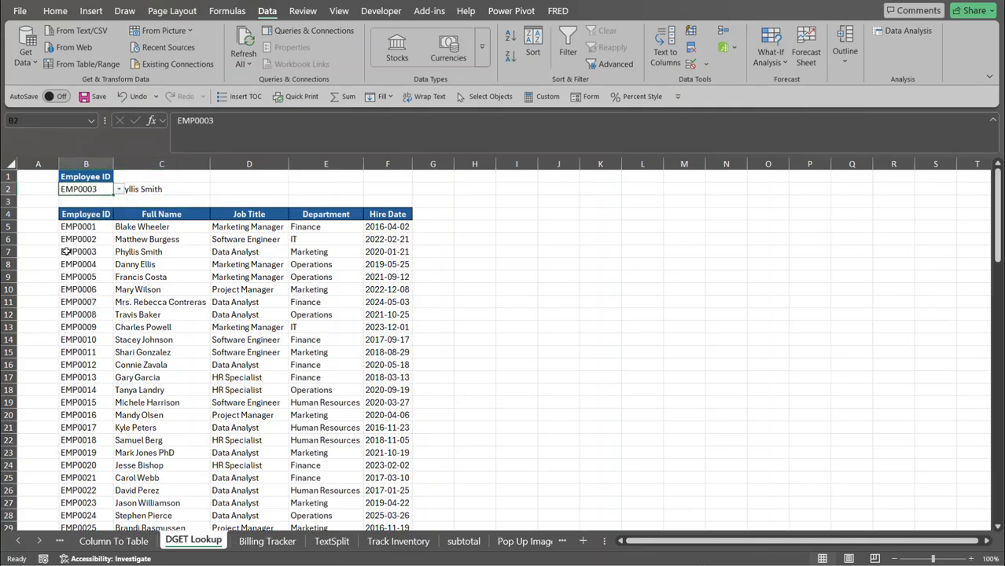
{"action": "left_click", "coordinate": [173, 190]}
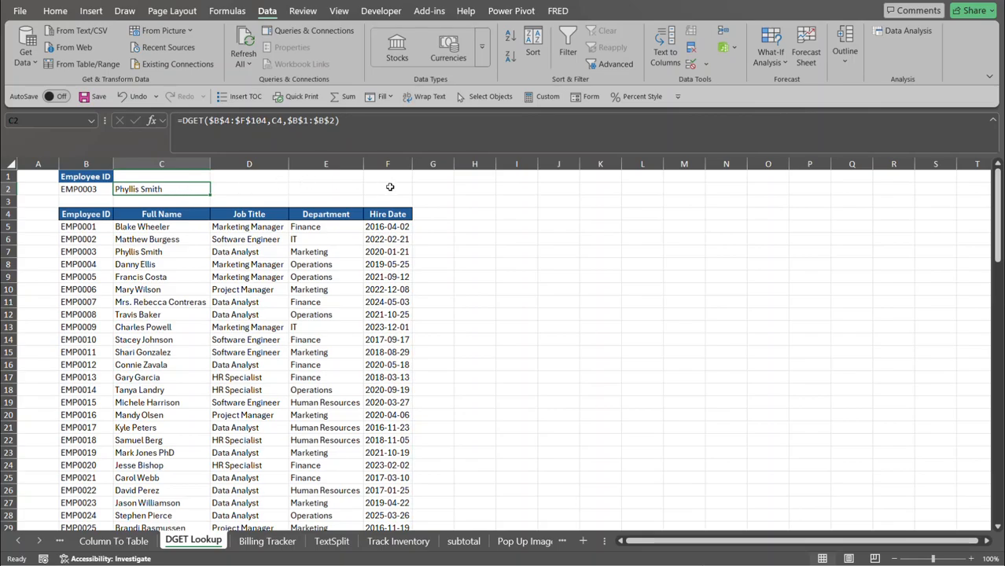
Fill C2's DGET formula right to F2, showing Data Analyst, Marketing and 2020-01-21.
{"action": "left_click_drag", "start_coordinate": [210, 195], "coordinate": [392, 194]}
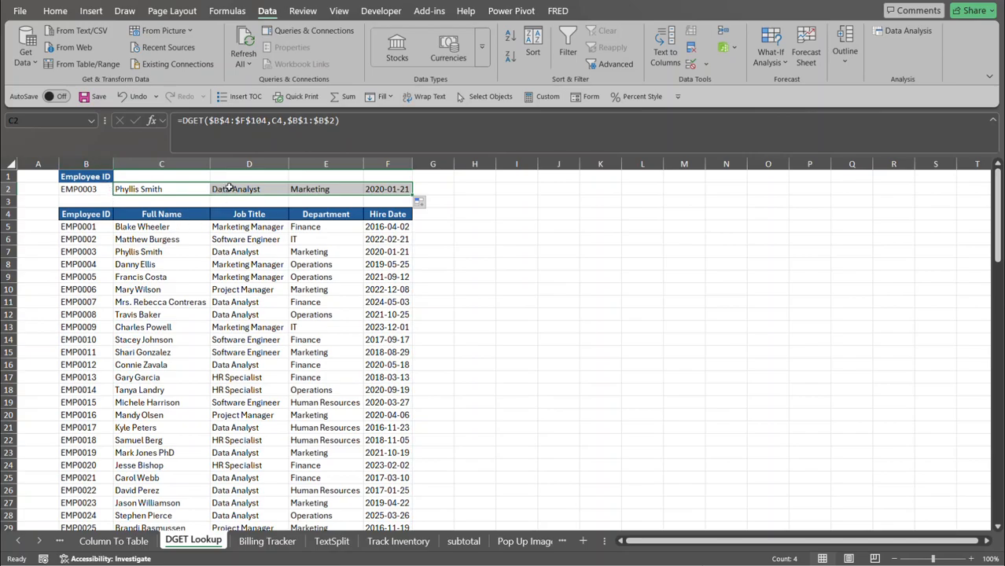
Select the employee rows B5:F104 and bring up the Conditional Formatting menu.
{"action": "left_click", "coordinate": [93, 227]}
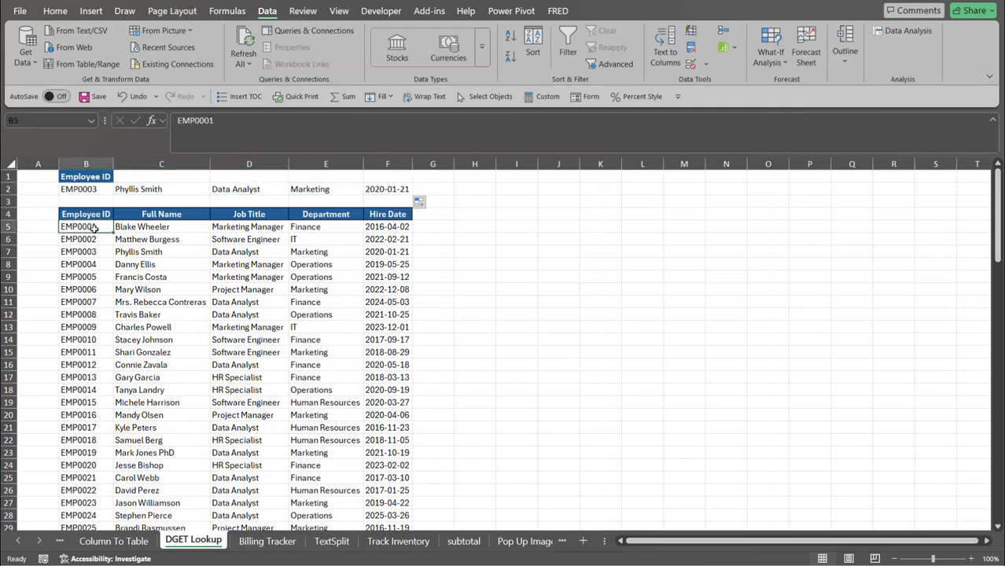
{"action": "key", "text": "ctrl+shift+Down"}
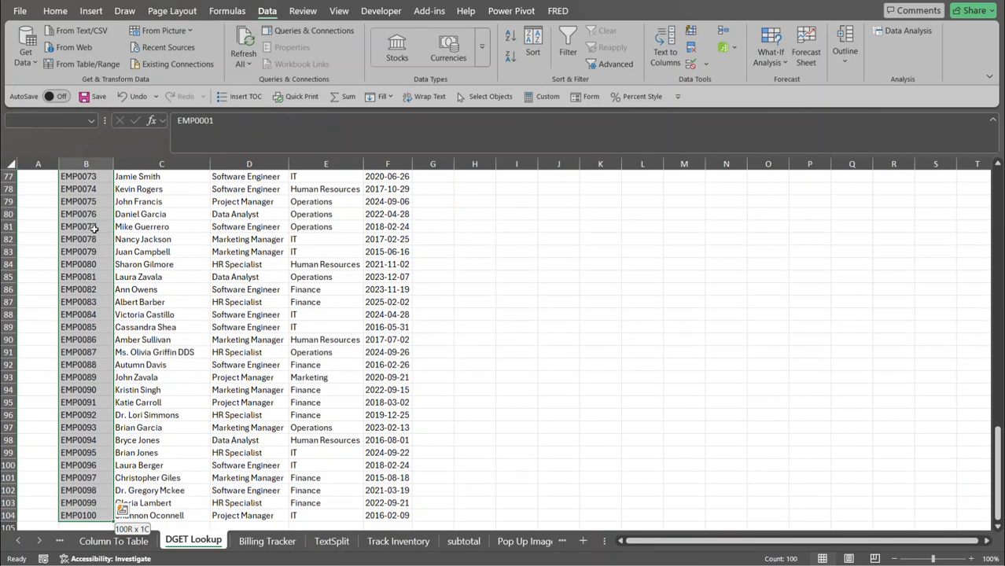
{"action": "key", "text": "ctrl+shift+Right"}
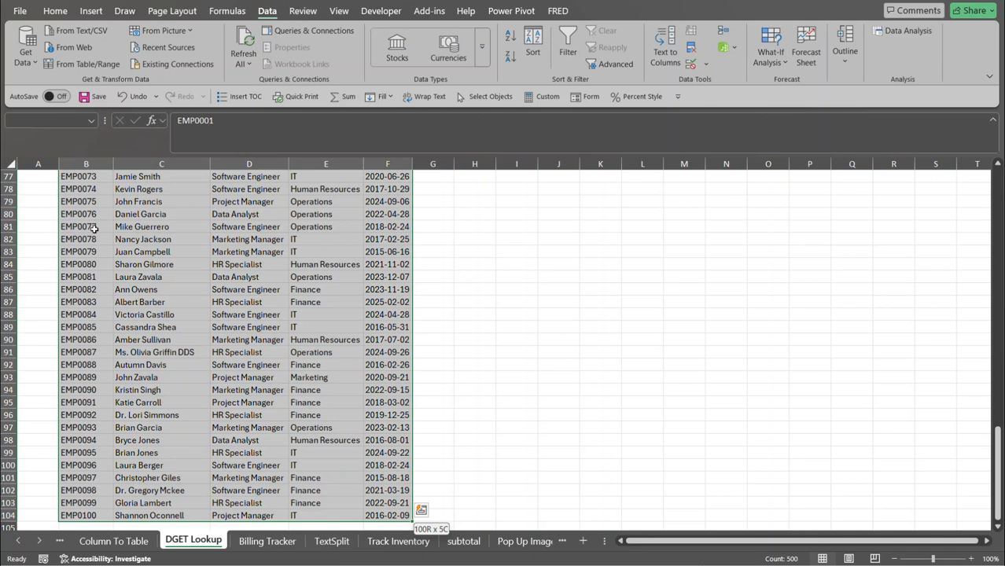
{"action": "key", "text": "ctrl+BackSpace"}
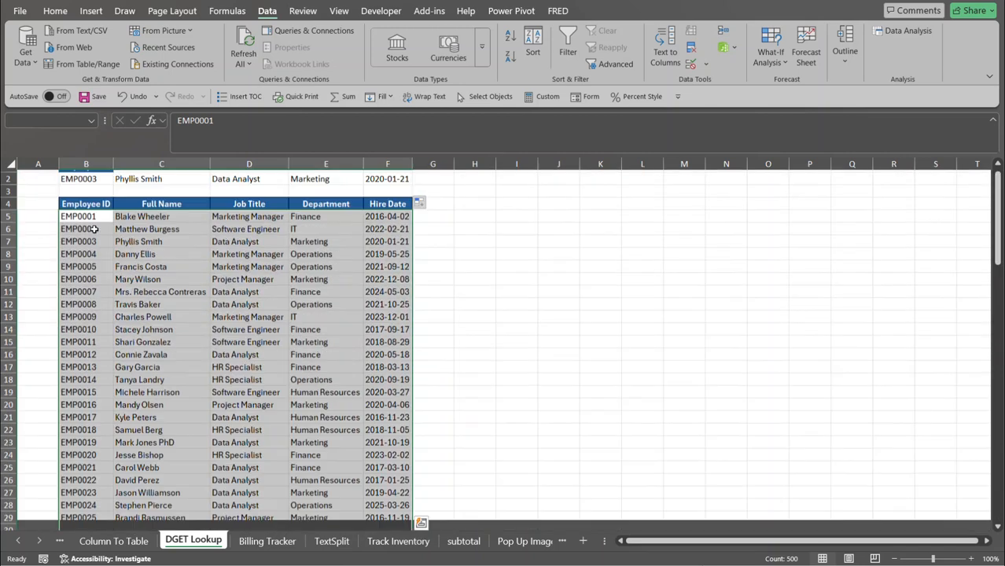
{"action": "left_click", "coordinate": [70, 13]}
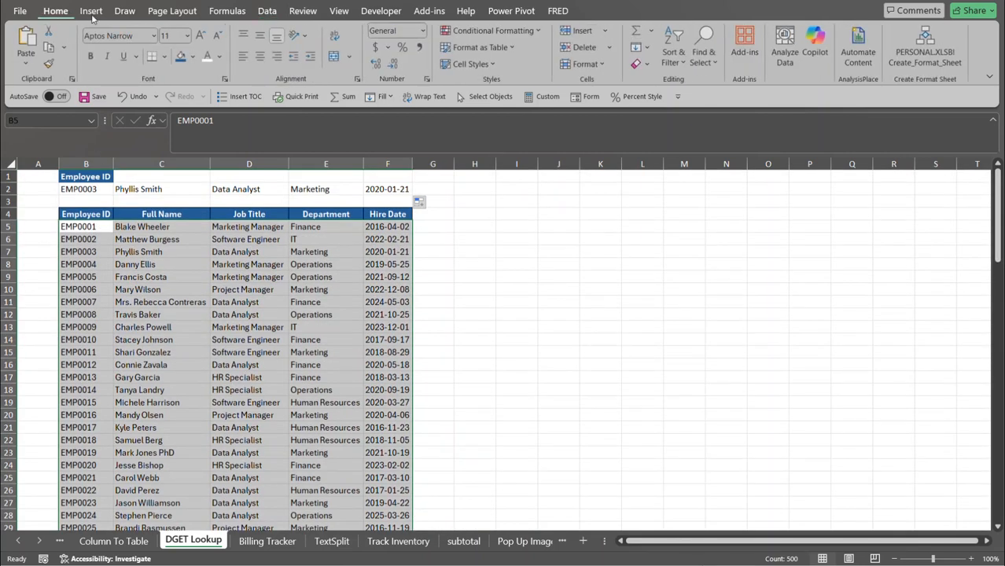
{"action": "left_click", "coordinate": [491, 30]}
Create a new formula-based conditional formatting rule with condition =$B5=$B$2.
{"action": "left_click", "coordinate": [503, 184]}
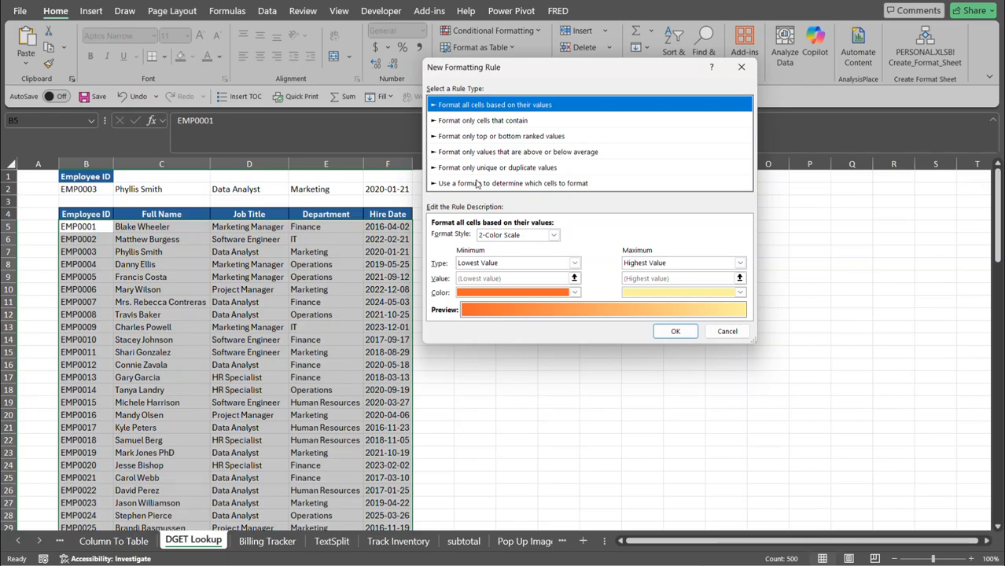
{"action": "left_click", "coordinate": [477, 183]}
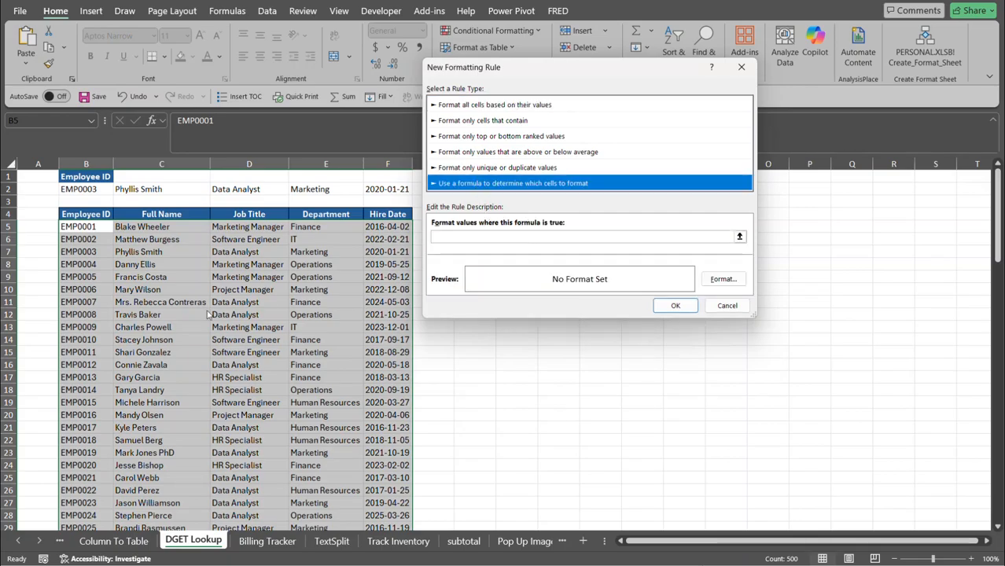
{"action": "left_click", "coordinate": [452, 237]}
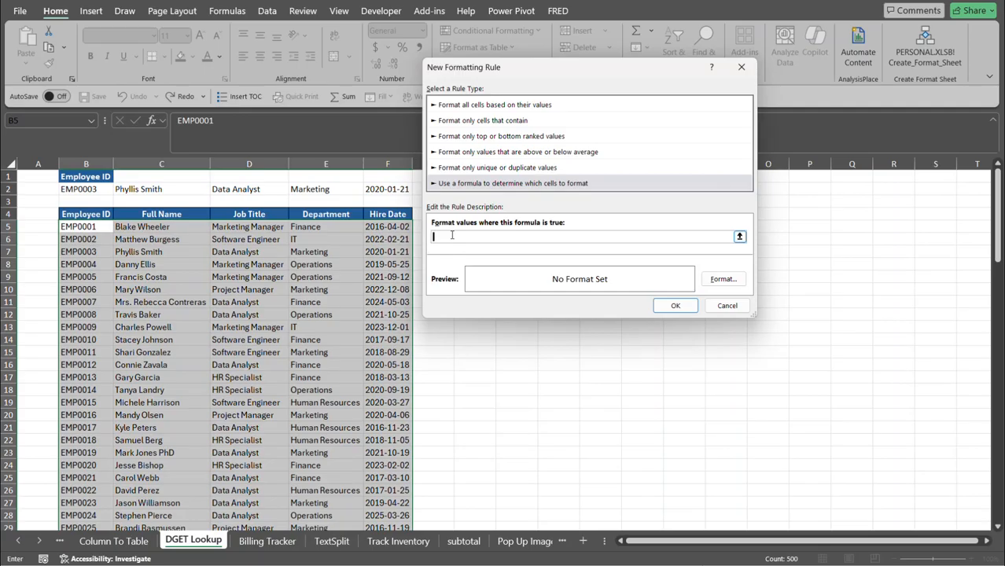
{"action": "left_click", "coordinate": [92, 228]}
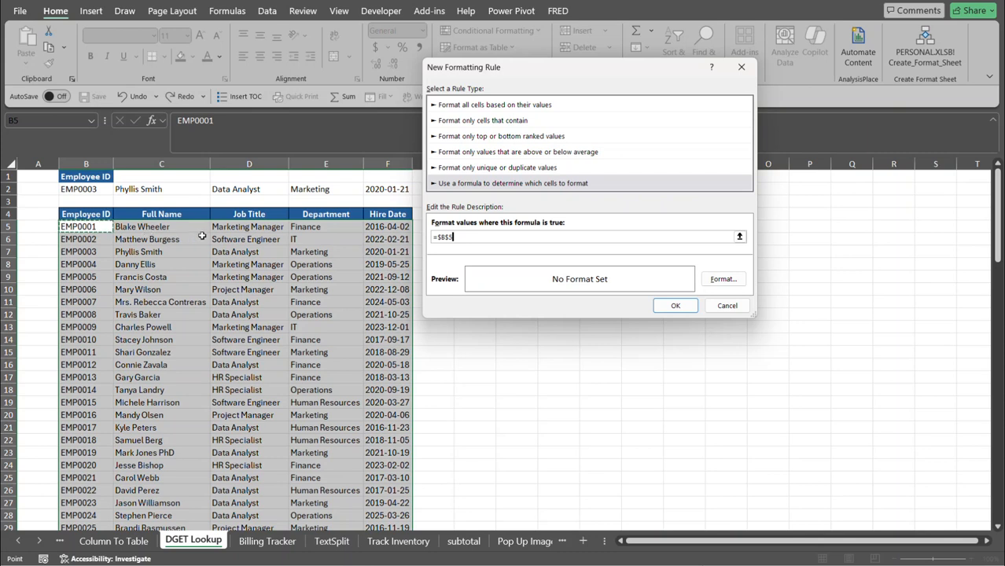
{"action": "key", "text": "F2"}
{"action": "left_click", "coordinate": [95, 189]}
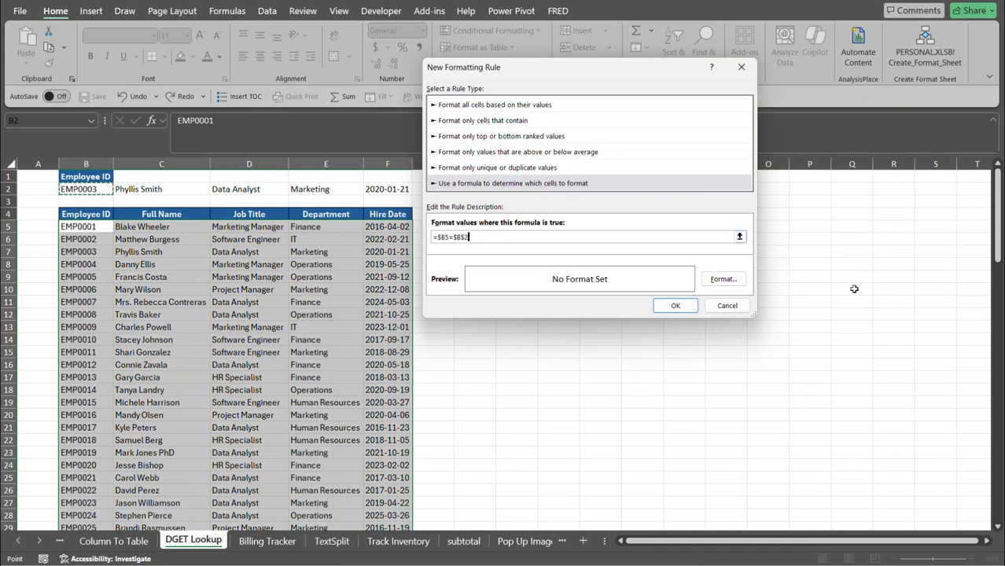
Format matching rows with bold white text on a dark blue fill and apply the rule.
{"action": "left_click", "coordinate": [739, 279]}
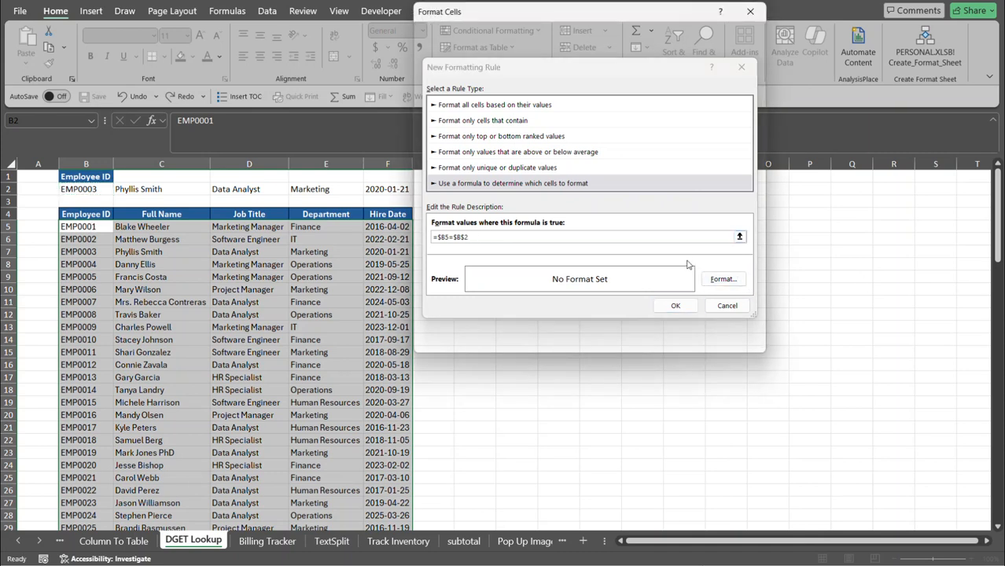
{"action": "left_click_drag", "start_coordinate": [793, 70], "coordinate": [702, 31]}
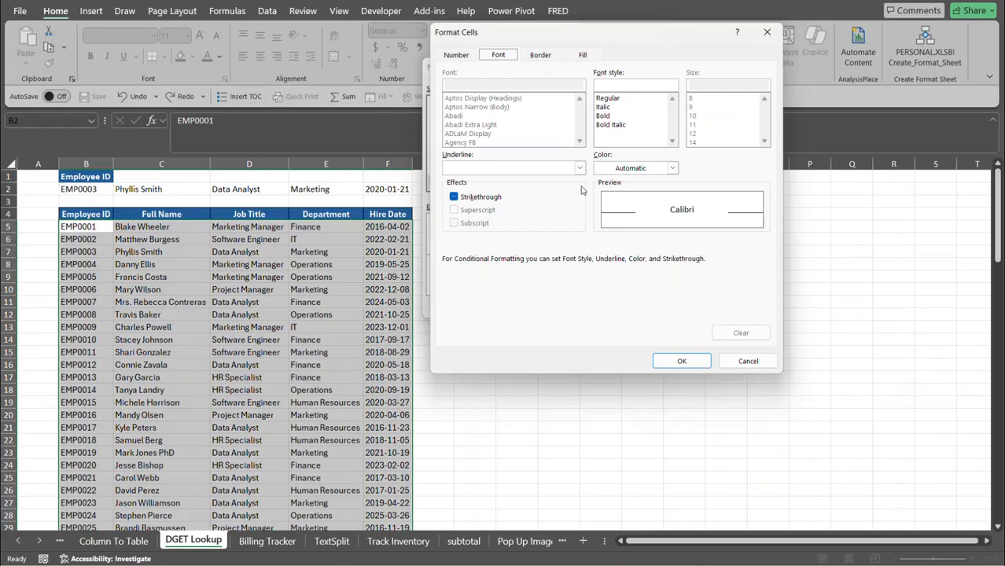
{"action": "left_click", "coordinate": [619, 116]}
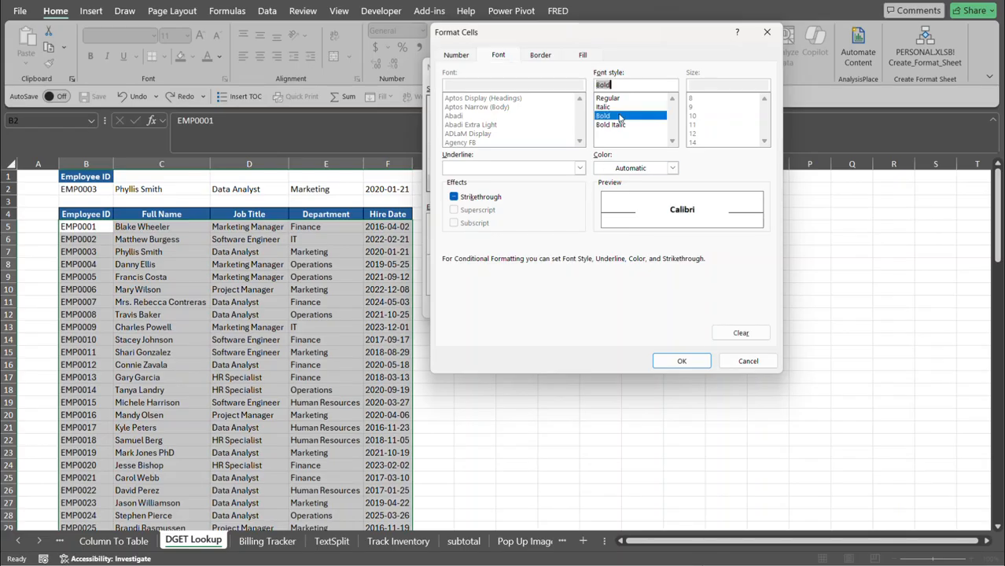
{"action": "left_click", "coordinate": [599, 56]}
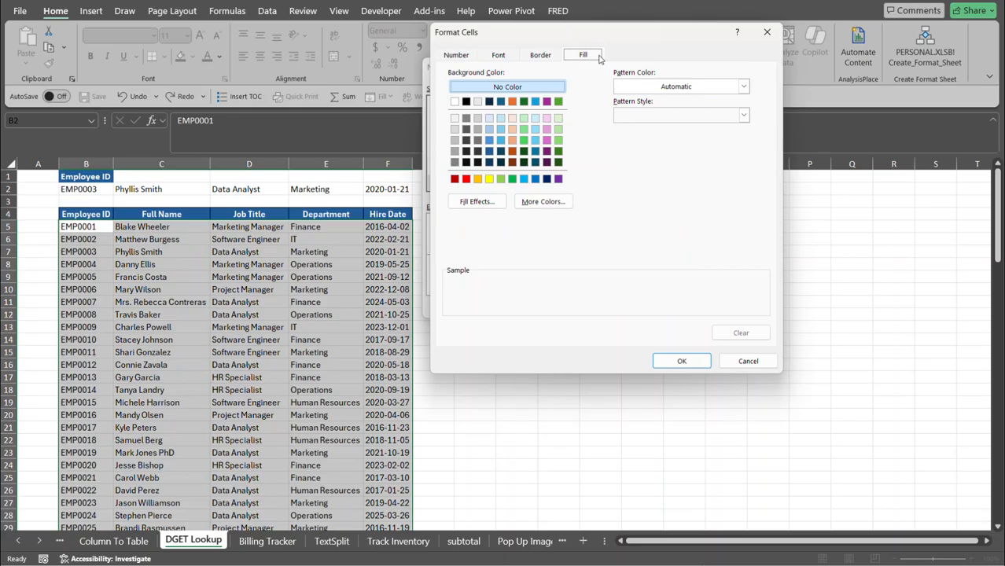
{"action": "left_click", "coordinate": [489, 152]}
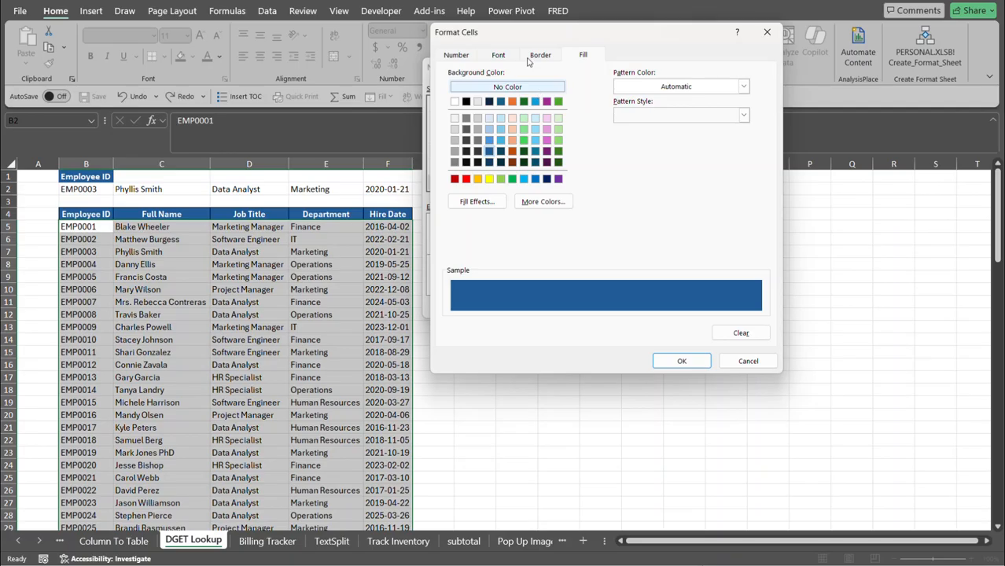
{"action": "left_click", "coordinate": [498, 56]}
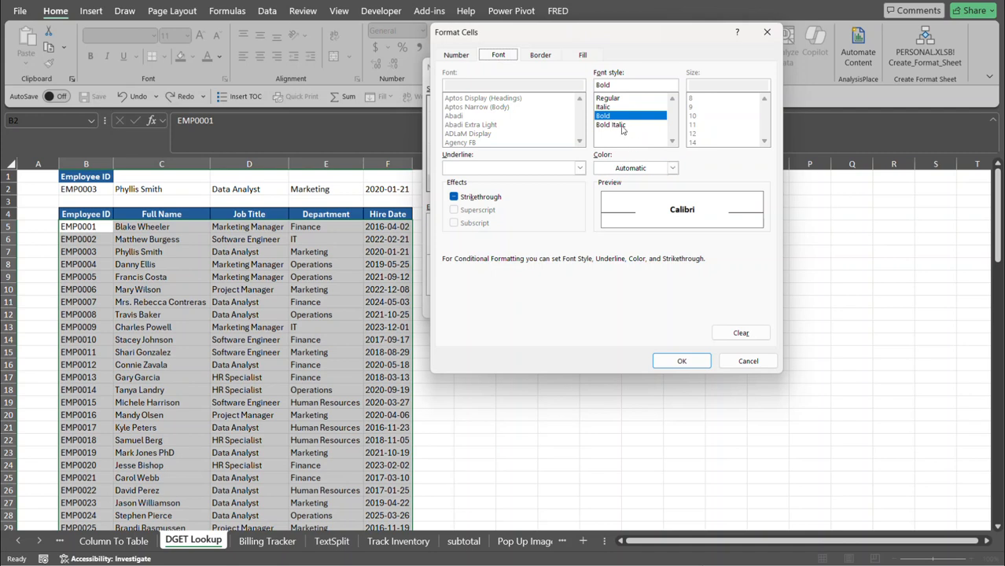
{"action": "left_click", "coordinate": [674, 168]}
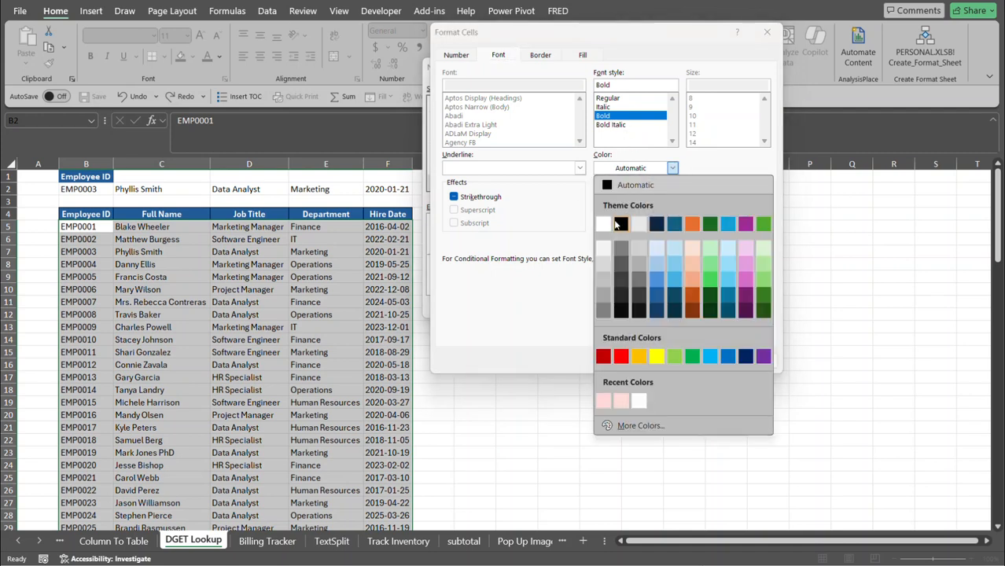
{"action": "left_click", "coordinate": [606, 224]}
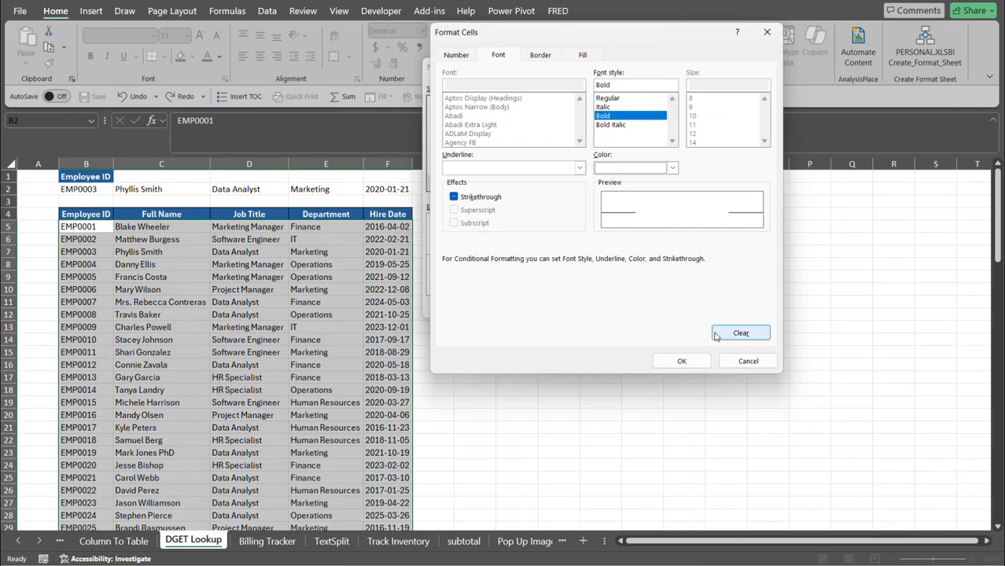
{"action": "left_click", "coordinate": [706, 365]}
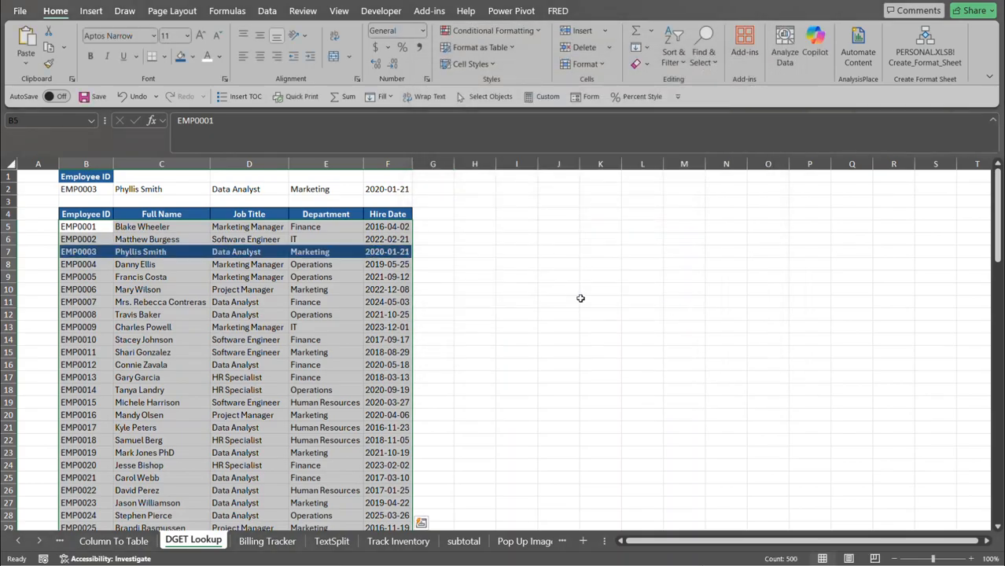
{"action": "left_click", "coordinate": [510, 253]}
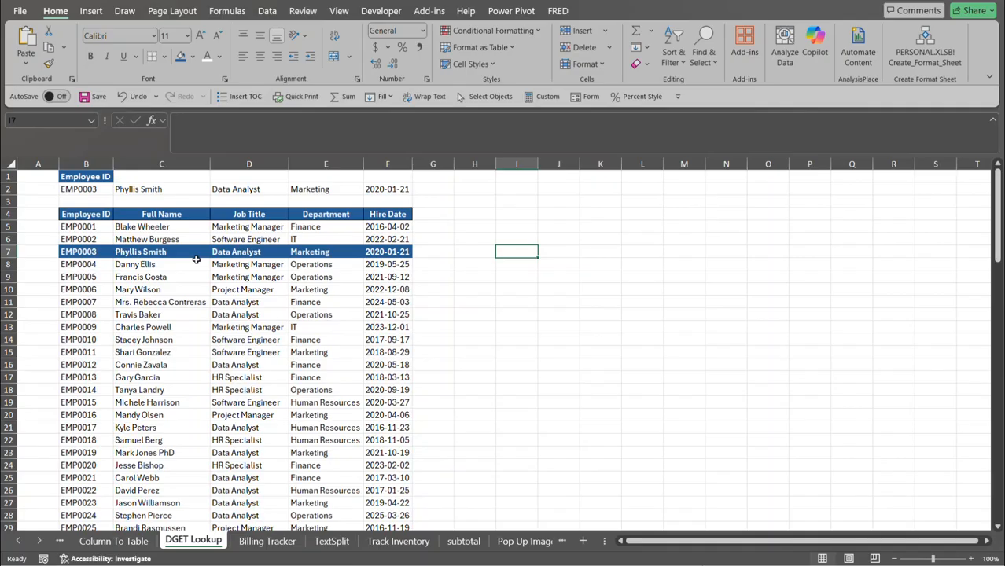
{"action": "left_click", "coordinate": [109, 189]}
{"action": "left_click", "coordinate": [119, 190]}
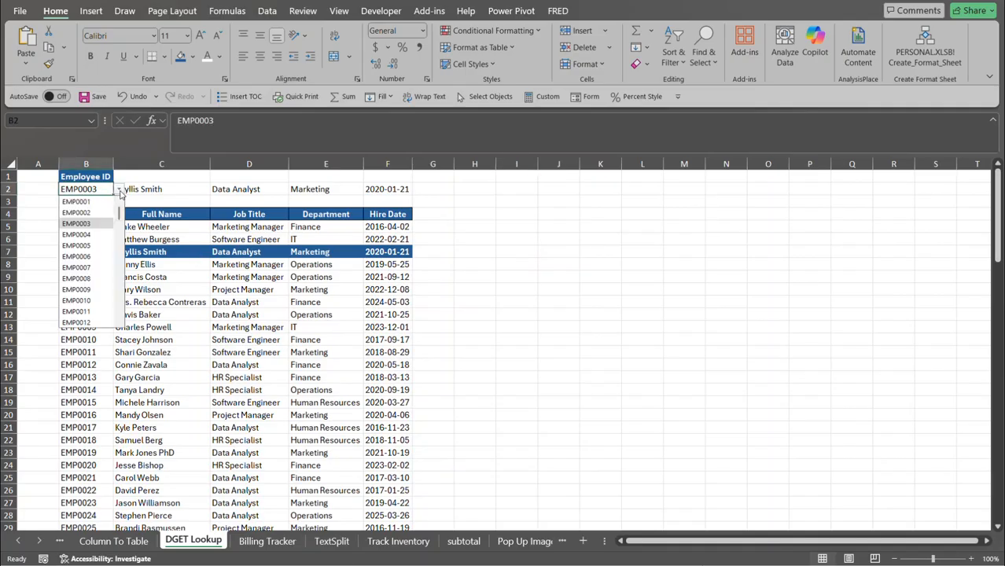
{"action": "left_click", "coordinate": [93, 279]}
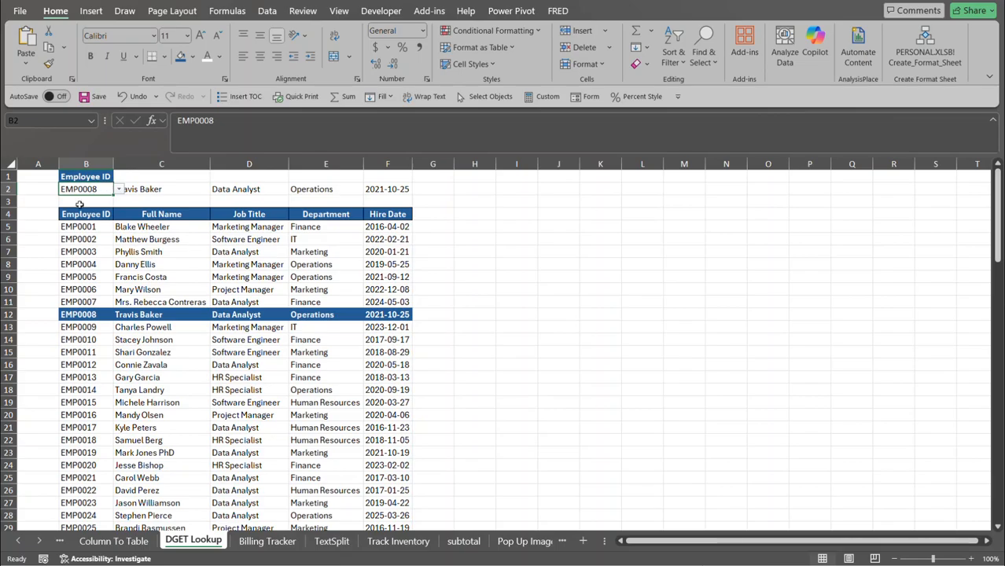
{"action": "left_click", "coordinate": [264, 541]}
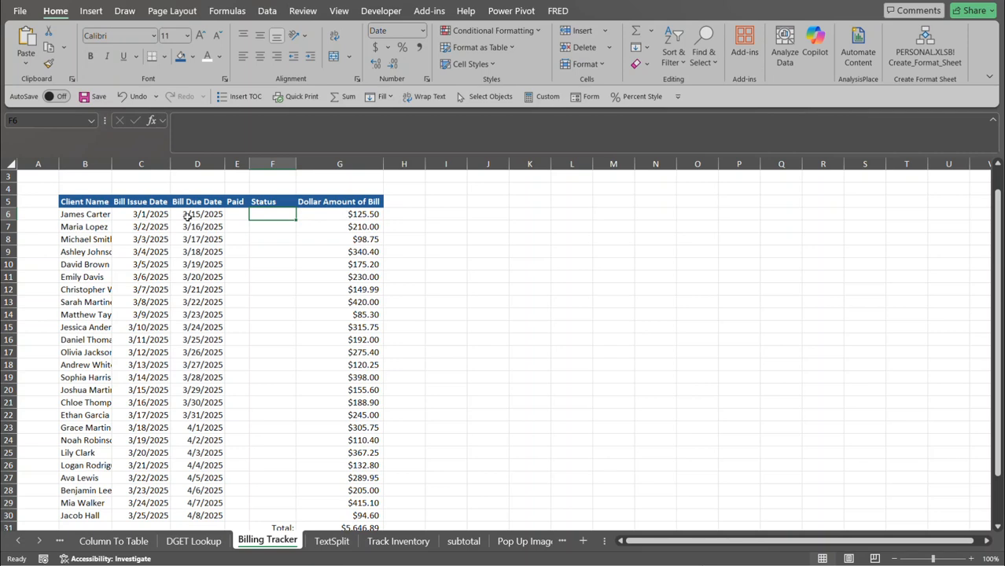
Select the Paid cells E6:E30 covering all 25 bills.
{"action": "left_click", "coordinate": [244, 216]}
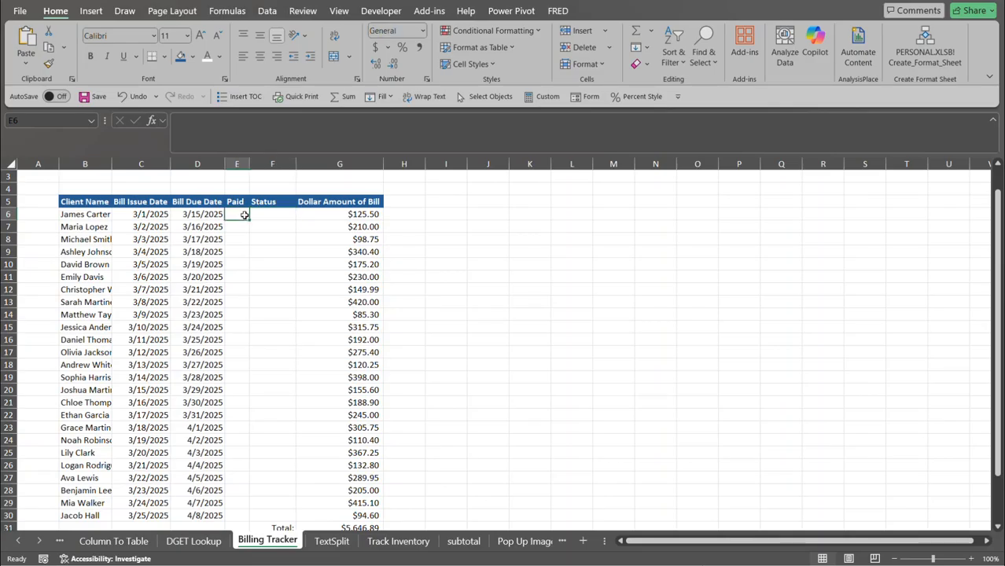
{"action": "key", "text": "ctrl+shift+Down"}
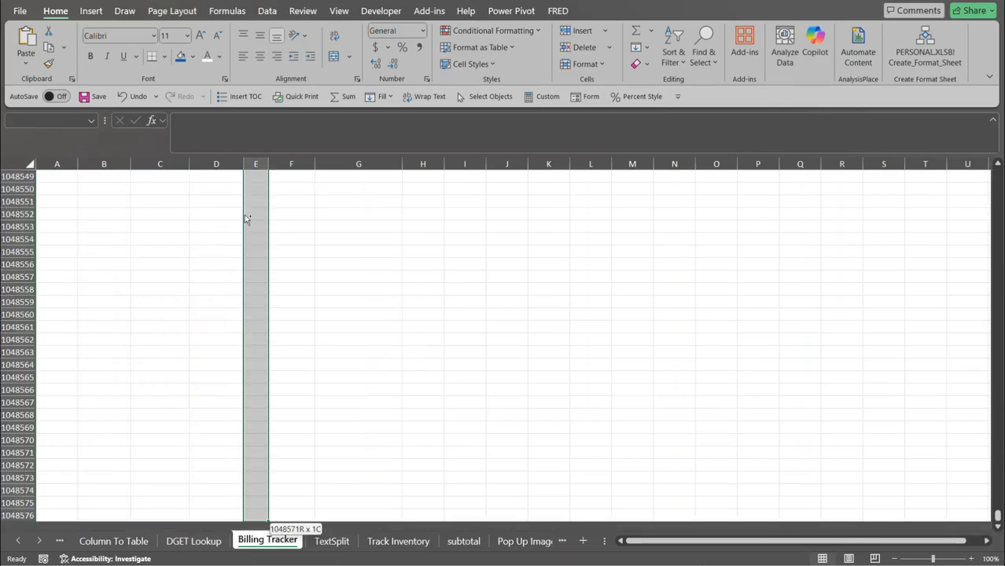
{"action": "key", "text": "ctrl+shift+Up"}
{"action": "key", "text": "shift+Down"}
{"action": "key", "text": "shift+Down"}
{"action": "key", "text": "shift+Down"}
{"action": "key", "text": "shift+Down"}
{"action": "key", "text": "shift+Down"}
{"action": "key", "text": "shift+Down"}
{"action": "key", "text": "shift+Down"}
{"action": "key", "text": "shift+Down"}
{"action": "key", "text": "shift+Down"}
{"action": "key", "text": "shift+Down"}
{"action": "key", "text": "shift+Down"}
{"action": "key", "text": "shift+Down"}
{"action": "key", "text": "shift+Down"}
{"action": "key", "text": "shift+Down"}
{"action": "key", "text": "shift+Down"}
{"action": "key", "text": "shift+Down"}
{"action": "key", "text": "shift+Down"}
{"action": "key", "text": "shift+Down"}
{"action": "key", "text": "shift+Down"}
{"action": "key", "text": "shift+Down"}
{"action": "key", "text": "shift+Down"}
{"action": "key", "text": "shift+Down"}
{"action": "key", "text": "shift+Down"}
{"action": "key", "text": "shift+Down"}
{"action": "key", "text": "shift+Down"}
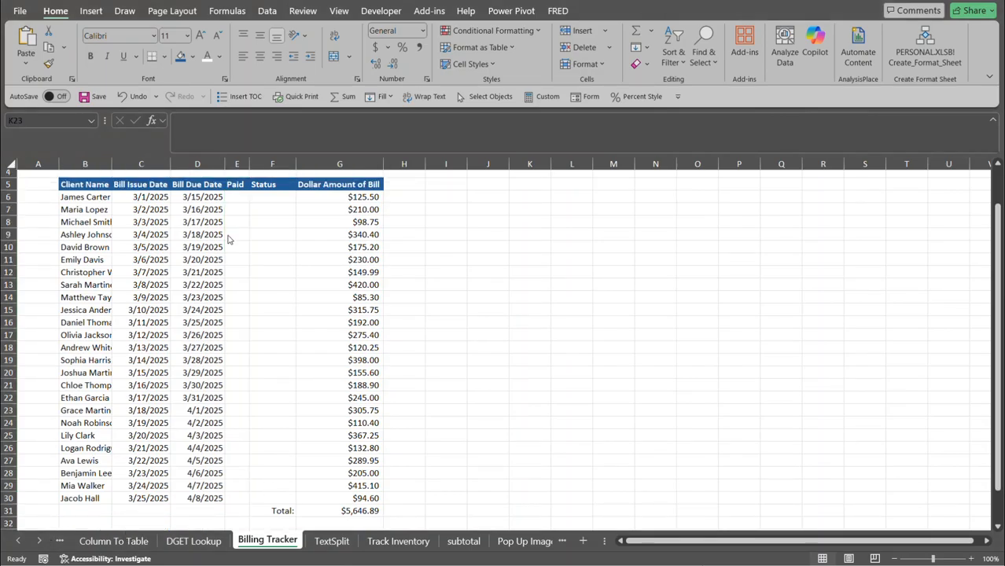
{"action": "left_click", "coordinate": [238, 197]}
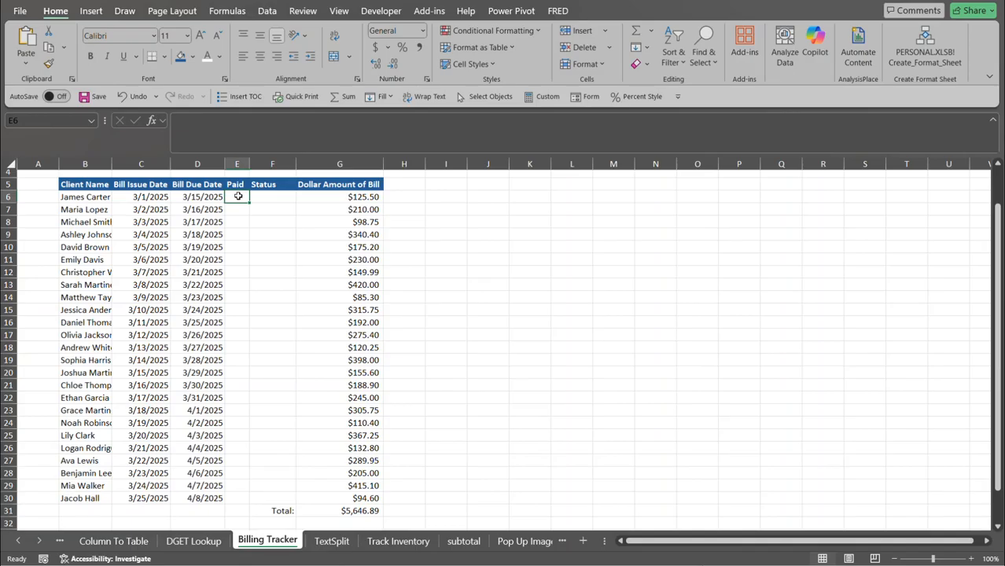
{"action": "left_click_drag", "start_coordinate": [238, 197], "coordinate": [228, 497]}
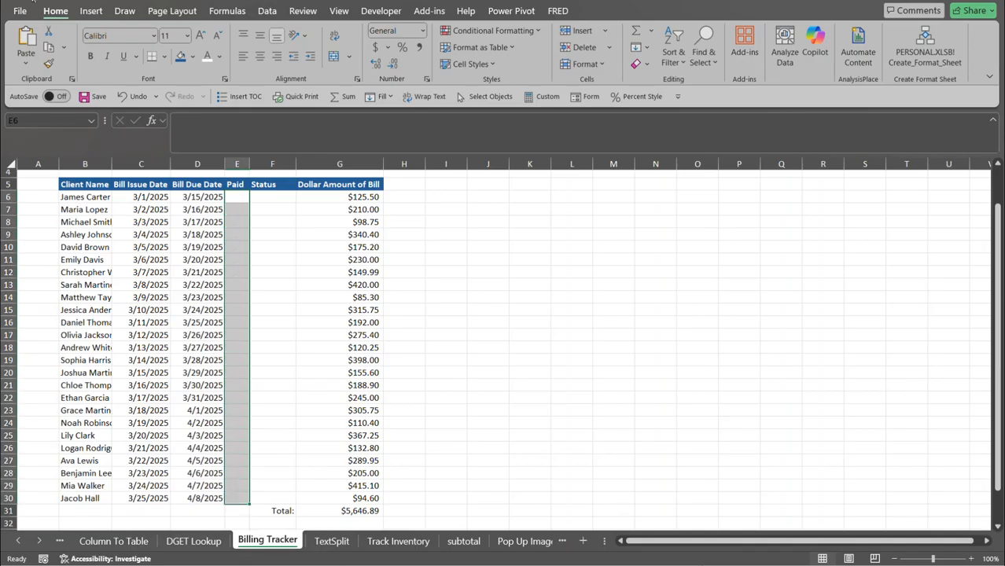
{"action": "left_click", "coordinate": [91, 11]}
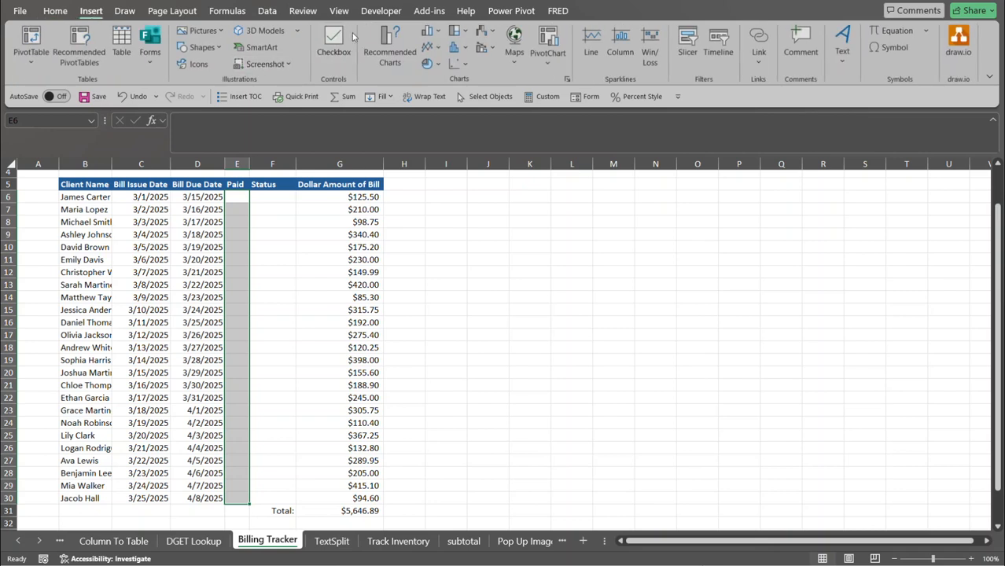
Turn the selected Paid cells E6:E30 into checkboxes.
{"action": "left_click", "coordinate": [333, 39]}
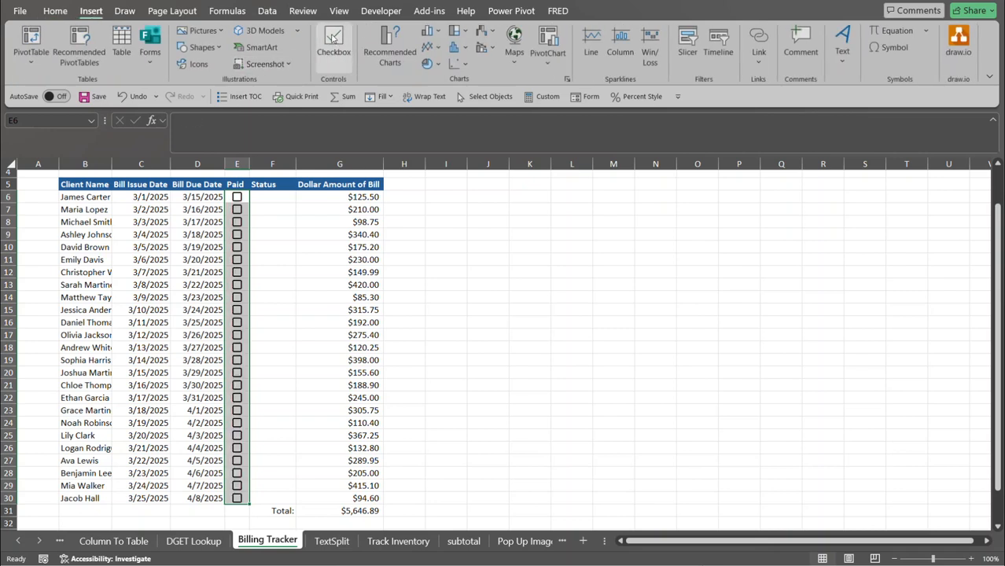
{"action": "left_click", "coordinate": [272, 203]}
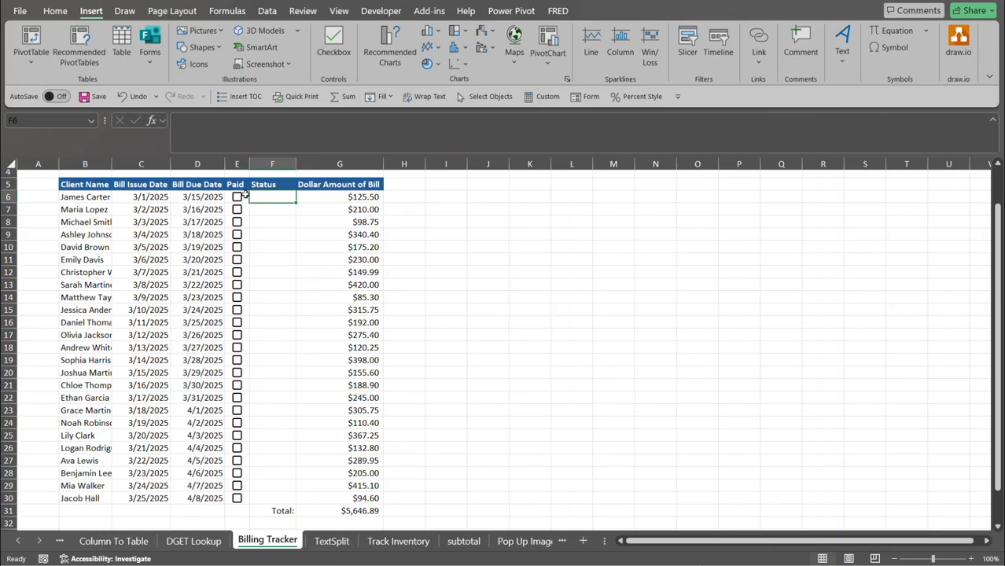
{"action": "left_click", "coordinate": [245, 194]}
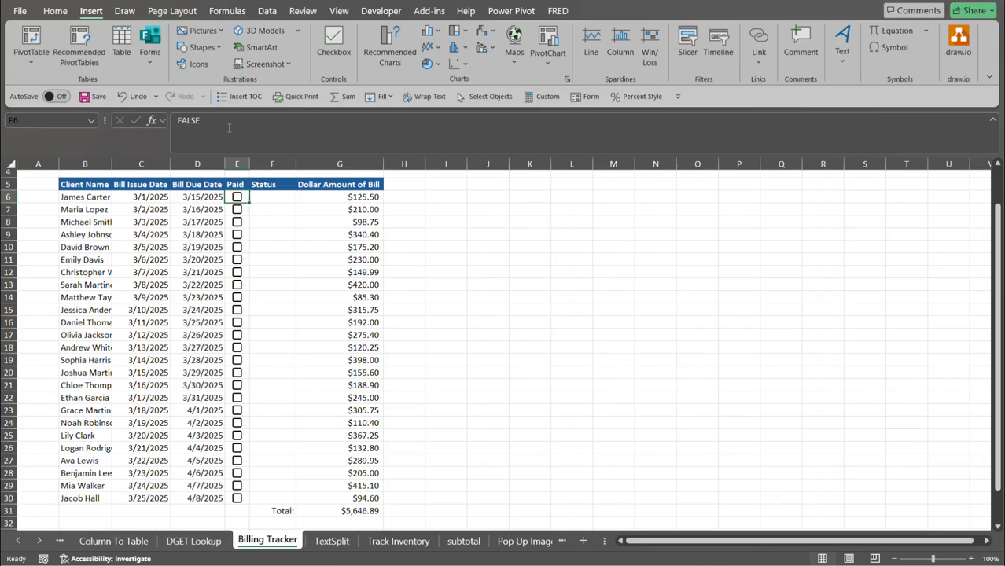
Tick the first bill's Paid checkbox and start an =IF( formula in Status cell F6.
{"action": "left_click", "coordinate": [237, 200]}
{"action": "left_click", "coordinate": [272, 197]}
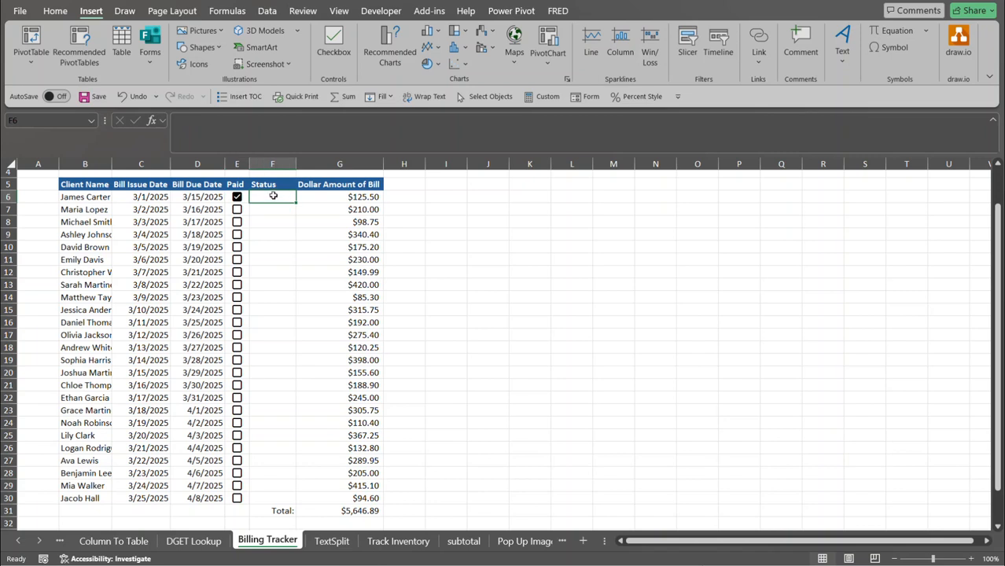
{"action": "type", "text": "="}
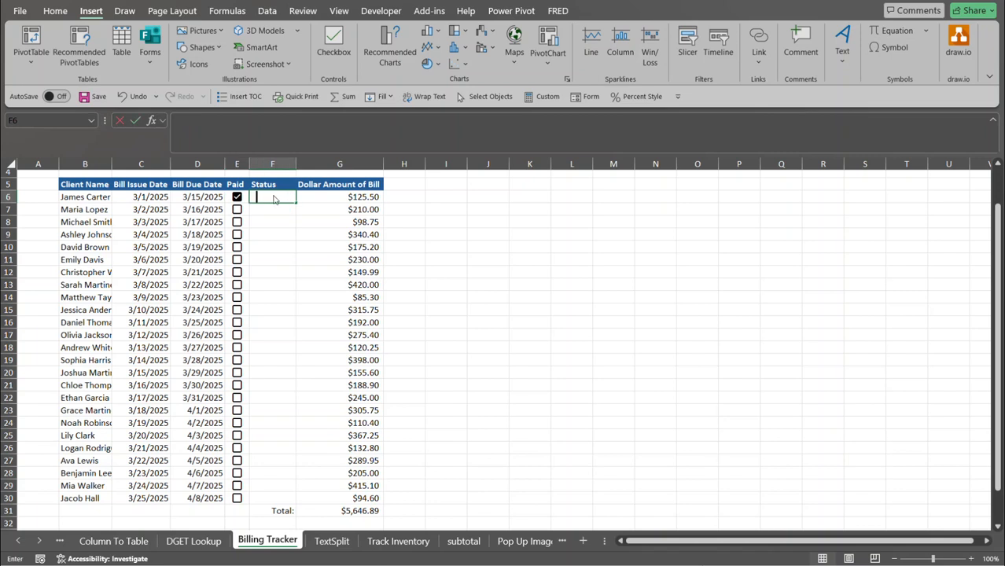
{"action": "type", "text": "IF("}
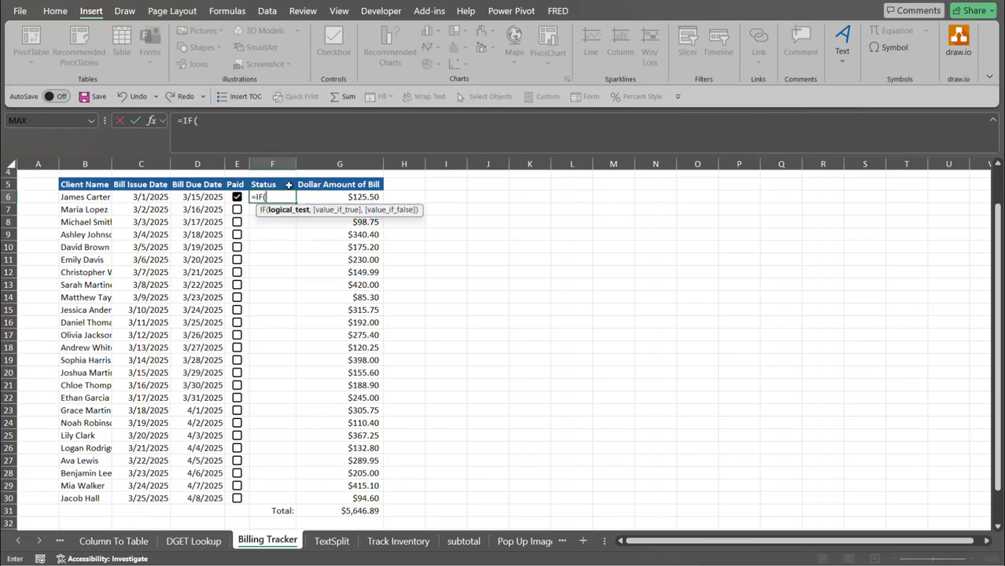
Enter =IF(E6="True","Paid","Not Paid") in F6.
{"action": "left_click", "coordinate": [243, 195]}
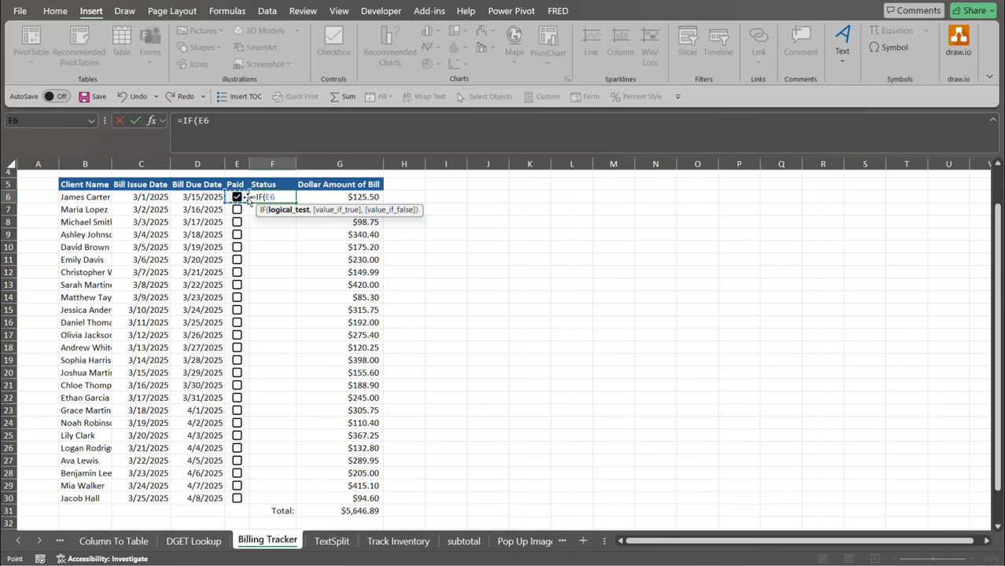
{"action": "type", "text": "=\"True"}
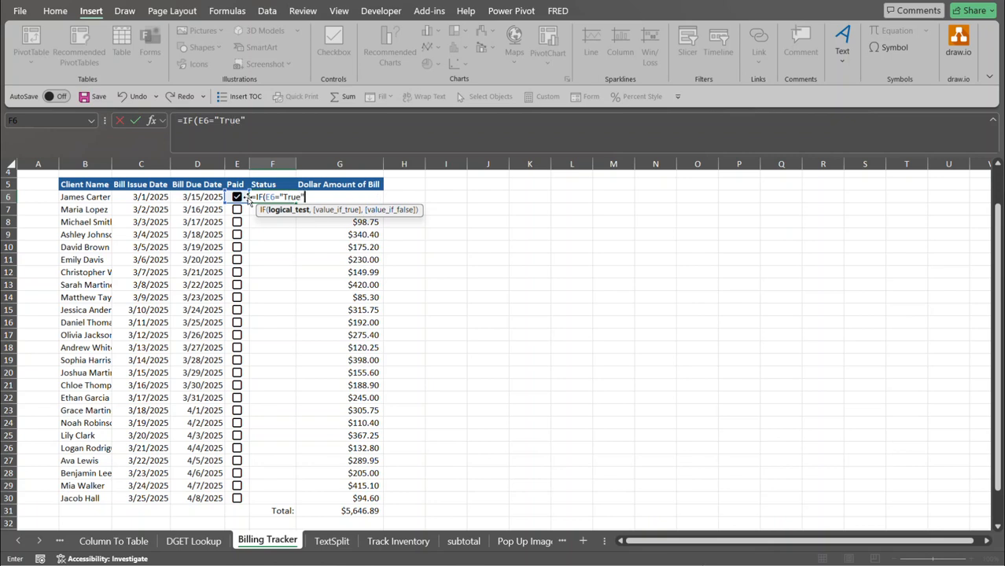
{"action": "type", "text": "\","}
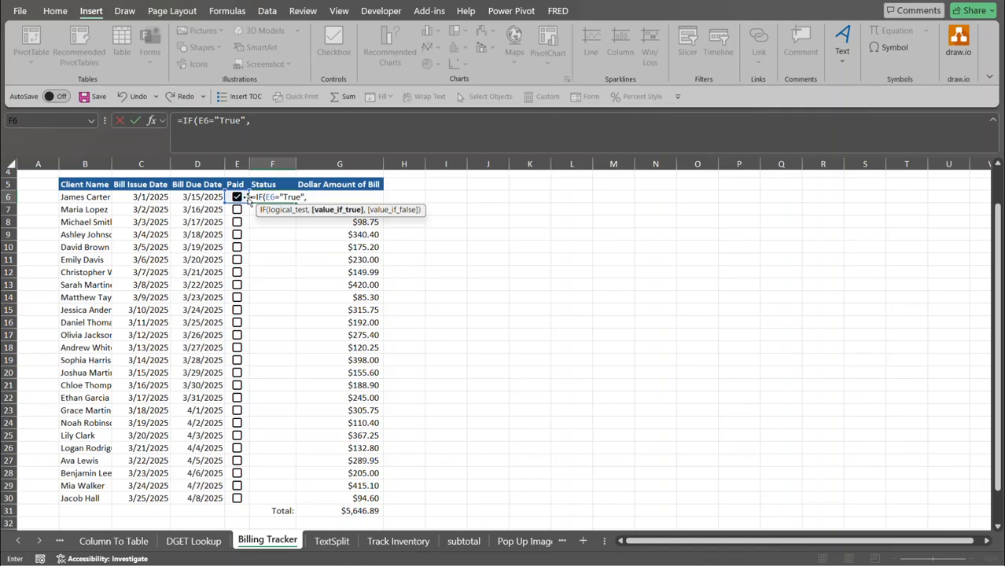
{"action": "type", "text": "\"Paid\","}
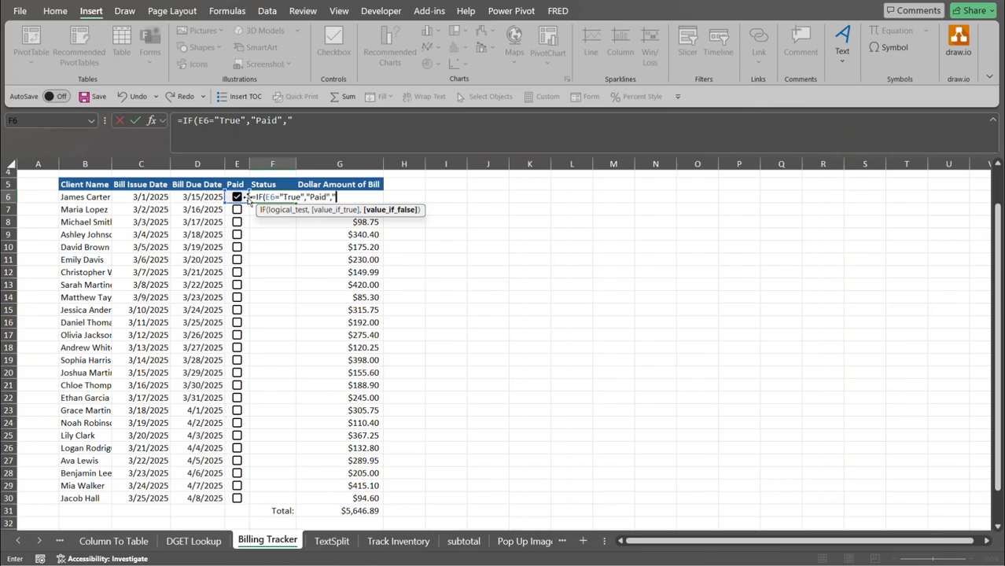
{"action": "type", "text": "\"Not Paid\")"}
{"action": "key", "text": "Return"}
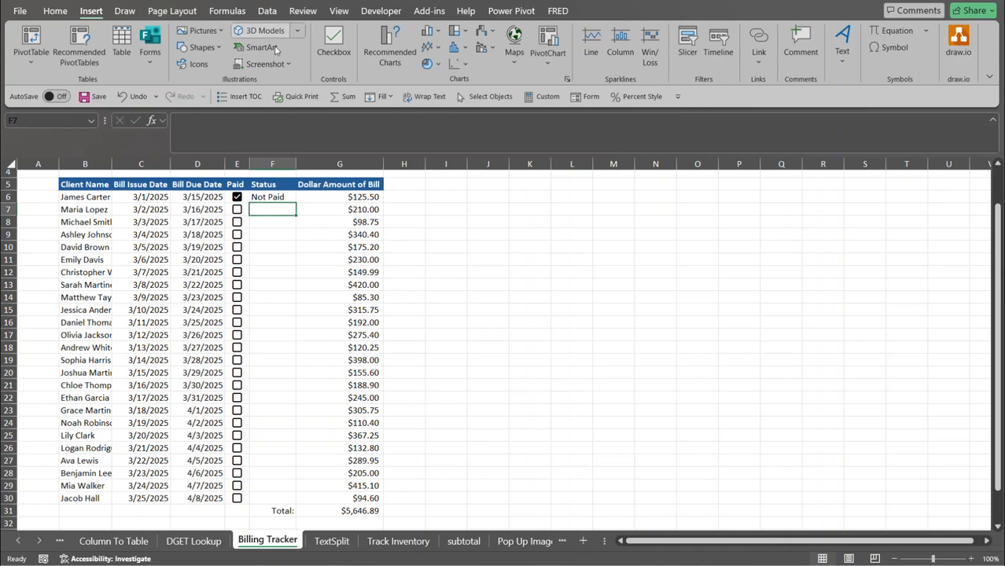
Correct the condition to E6=TRUE and fill the Status formula down to row 30.
{"action": "left_click", "coordinate": [262, 197]}
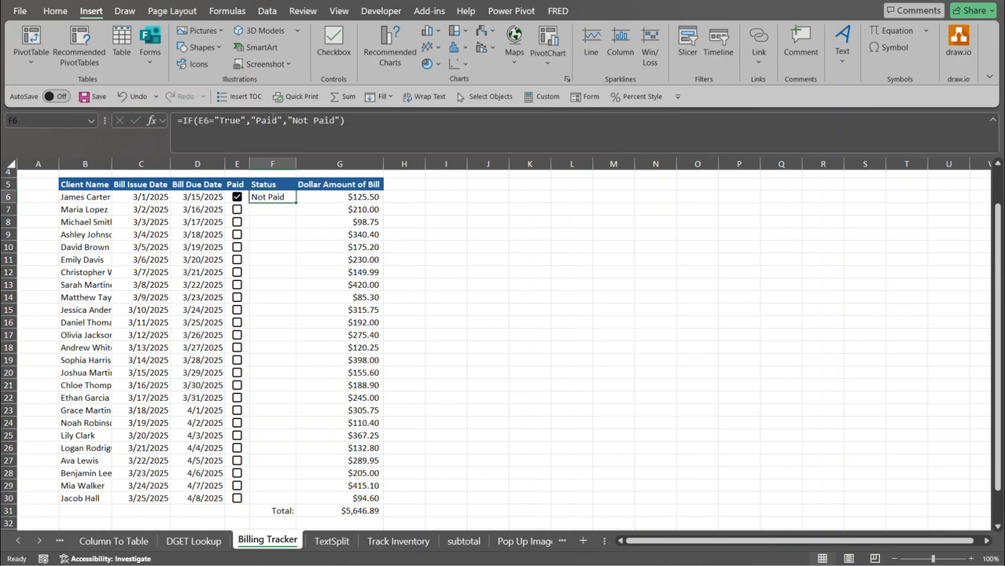
{"action": "left_click", "coordinate": [248, 120]}
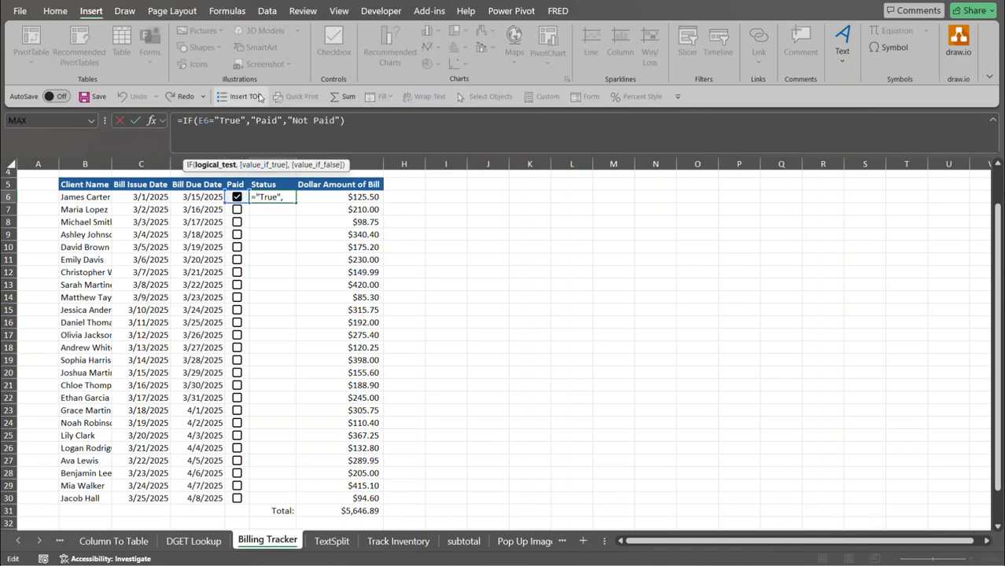
{"action": "key", "text": "BackSpace"}
{"action": "key", "text": "BackSpace"}
{"action": "key", "text": "BackSpace"}
{"action": "key", "text": "BackSpace"}
{"action": "key", "text": "BackSpace"}
{"action": "key", "text": "BackSpace"}
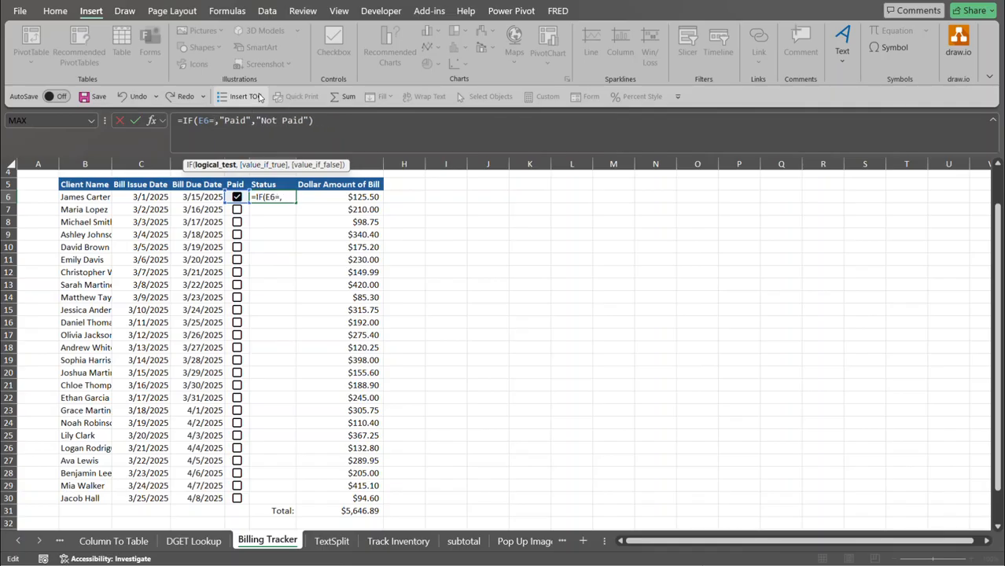
{"action": "type", "text": "true"}
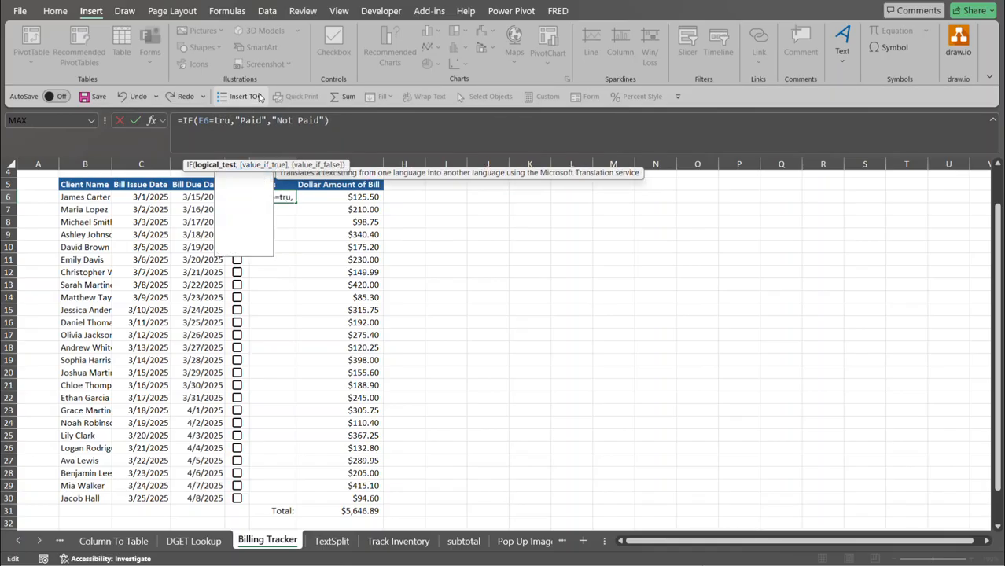
{"action": "key", "text": "Return"}
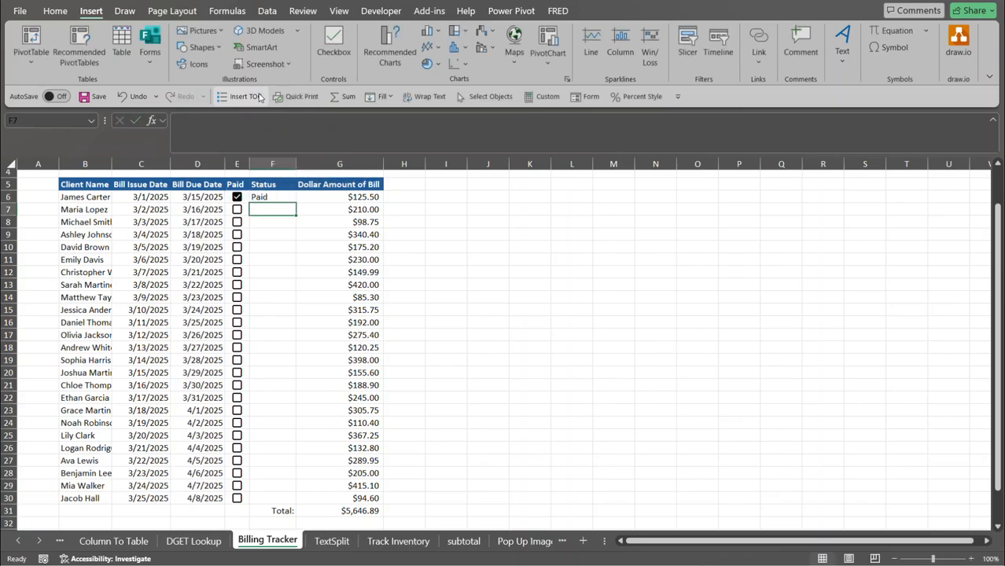
{"action": "left_click", "coordinate": [271, 198]}
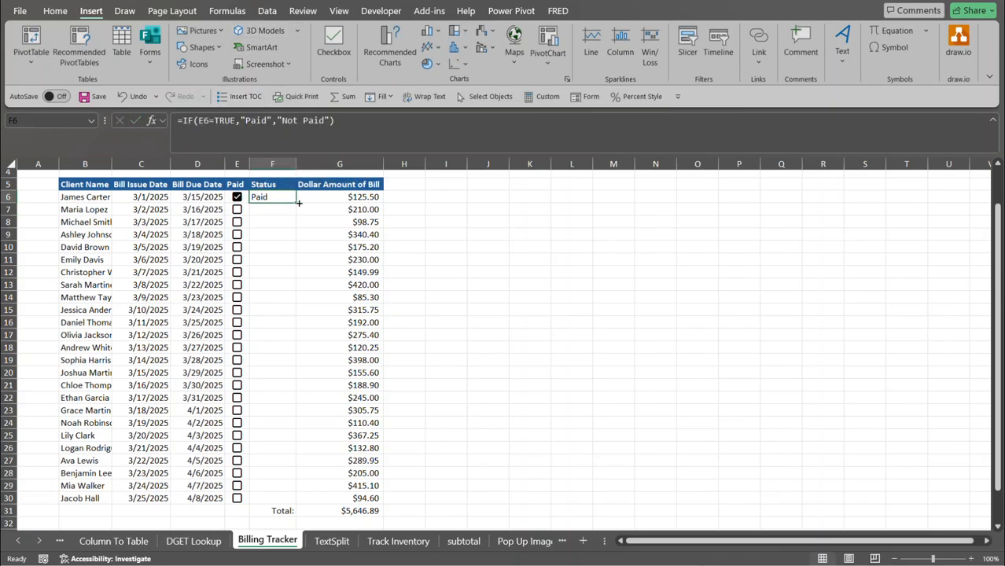
{"action": "double_click", "coordinate": [298, 202]}
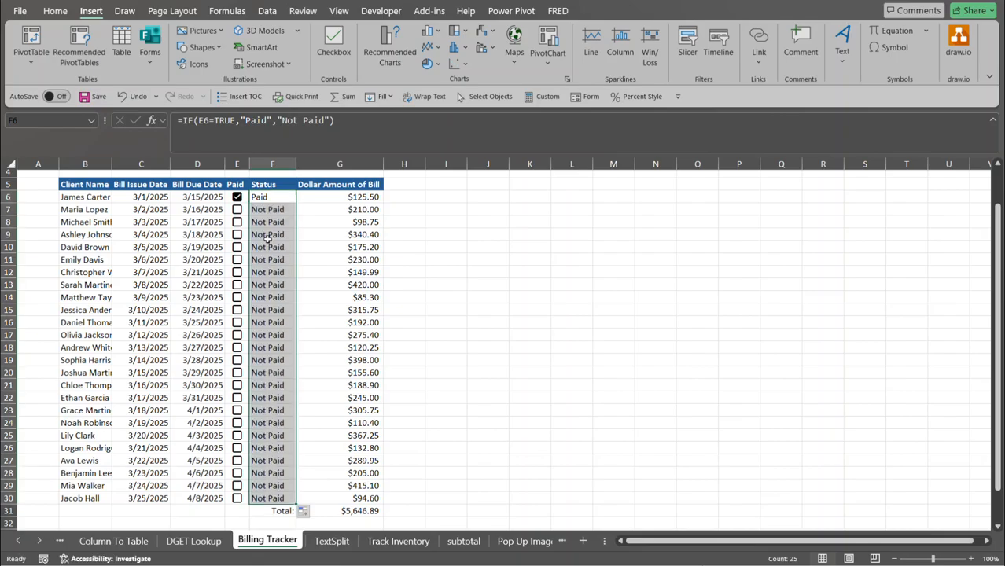
Tick the Paid checkboxes for rows 7, 12 and 13.
{"action": "left_click", "coordinate": [238, 211]}
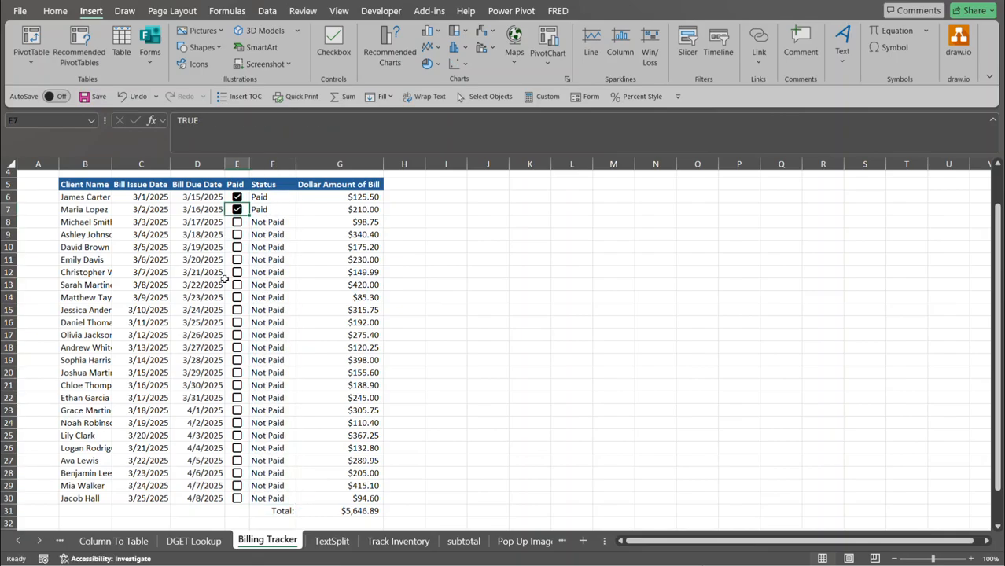
{"action": "left_click", "coordinate": [237, 273]}
{"action": "left_click", "coordinate": [238, 289]}
{"action": "left_click", "coordinate": [238, 290]}
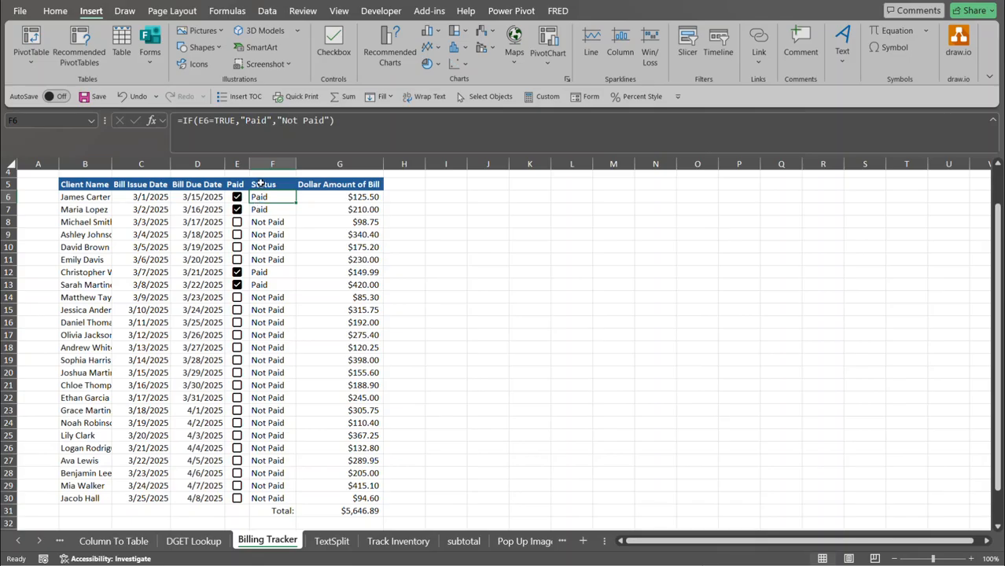
{"action": "left_click", "coordinate": [84, 197]}
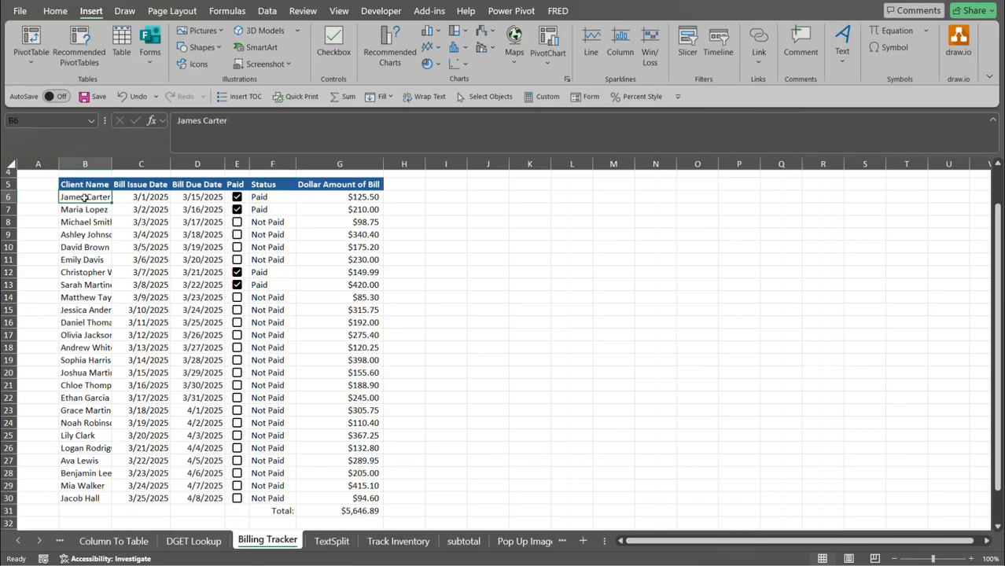
Select the bill table B6:G30 and open Home > Conditional Formatting.
{"action": "key", "text": "ctrl+shift+Down"}
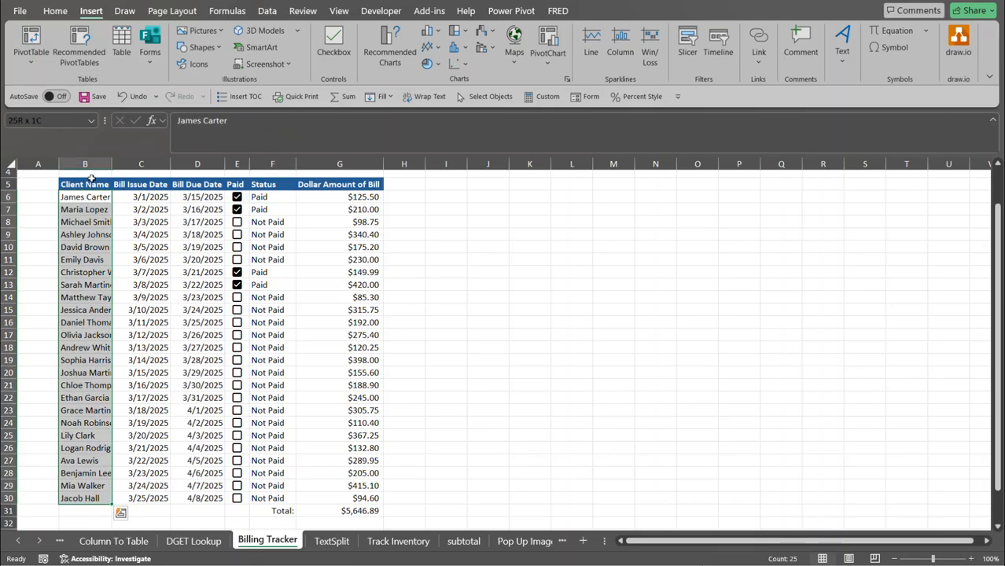
{"action": "key", "text": "shift+Right"}
{"action": "key", "text": "shift+Right"}
{"action": "key", "text": "shift+Right"}
{"action": "key", "text": "shift+Right"}
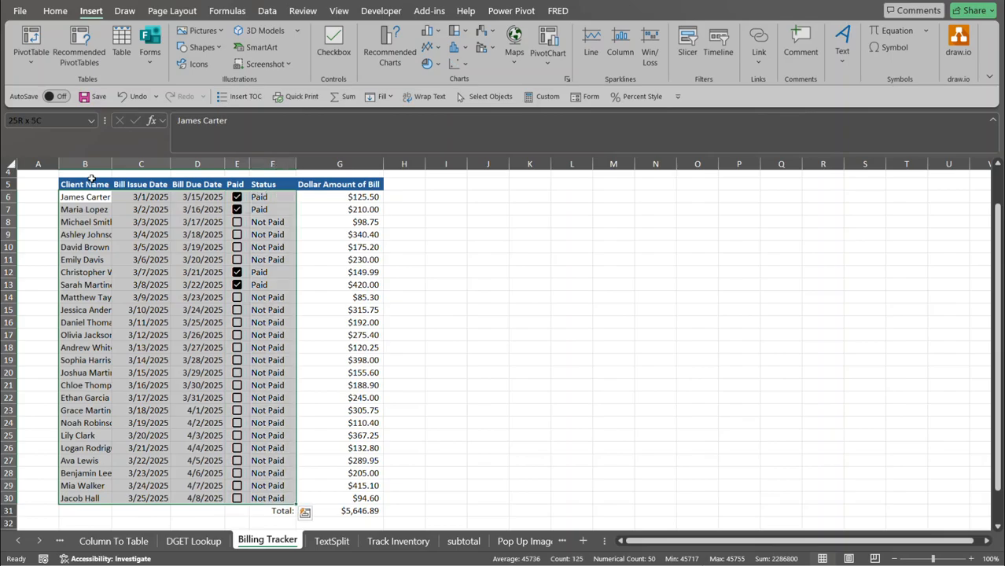
{"action": "key", "text": "shift+Right"}
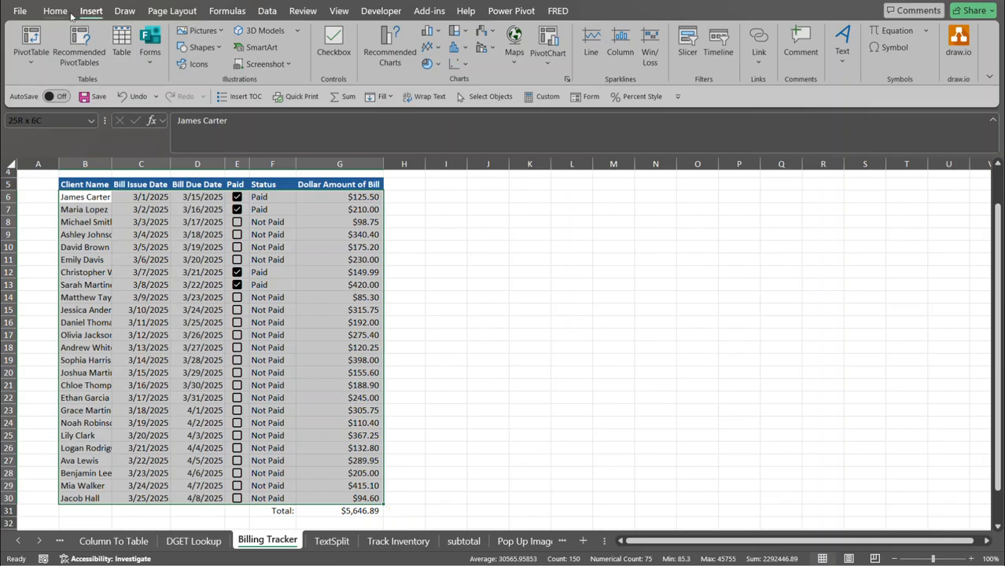
{"action": "left_click", "coordinate": [63, 12]}
{"action": "left_click", "coordinate": [472, 32]}
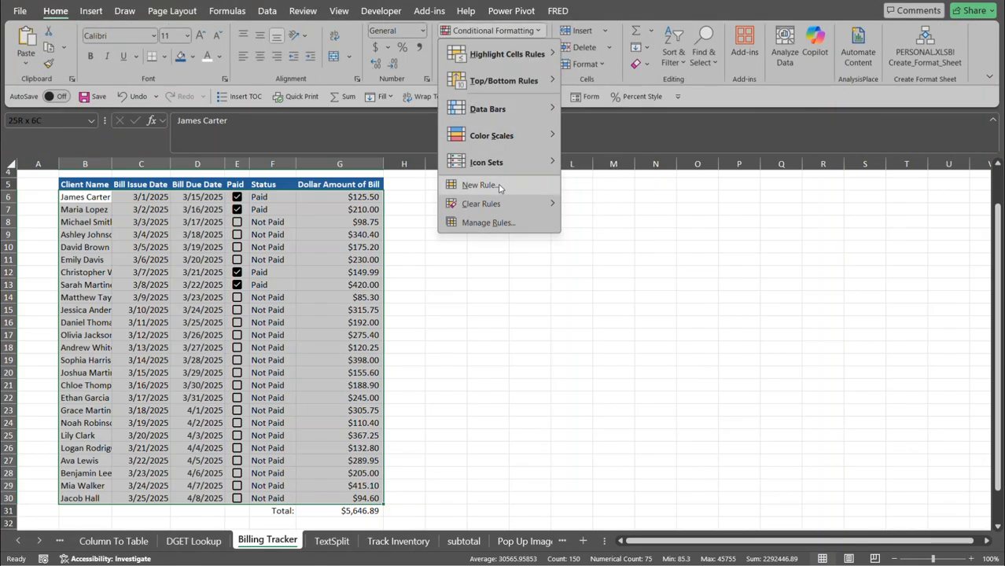
Start a new conditional formatting rule that uses a formula.
{"action": "left_click", "coordinate": [498, 186]}
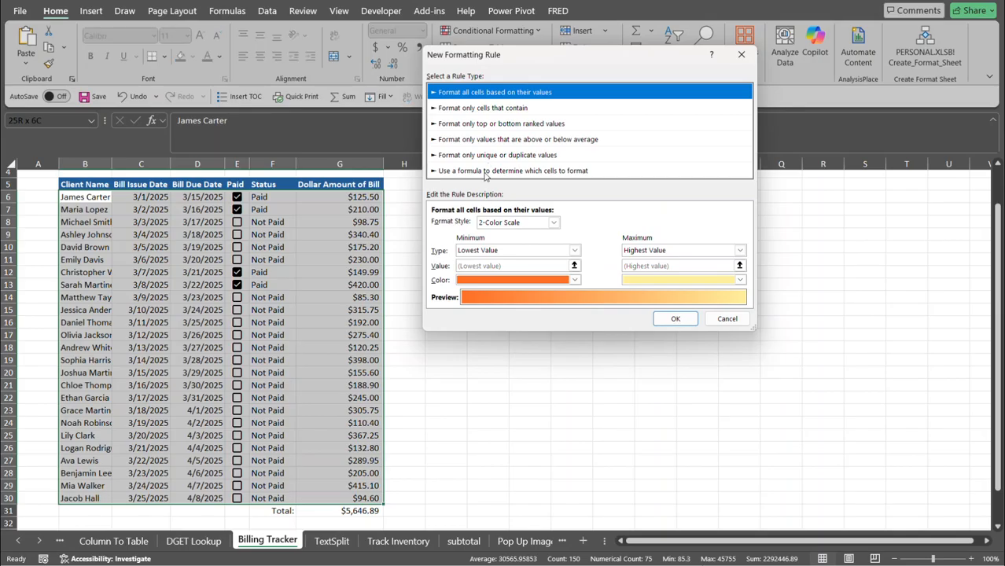
{"action": "left_click", "coordinate": [485, 171]}
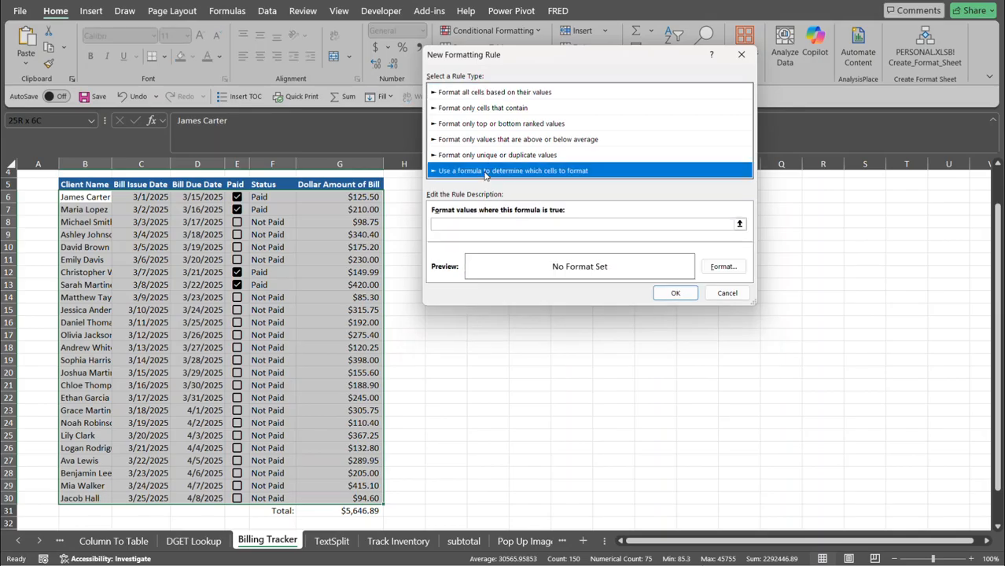
{"action": "left_click", "coordinate": [469, 225]}
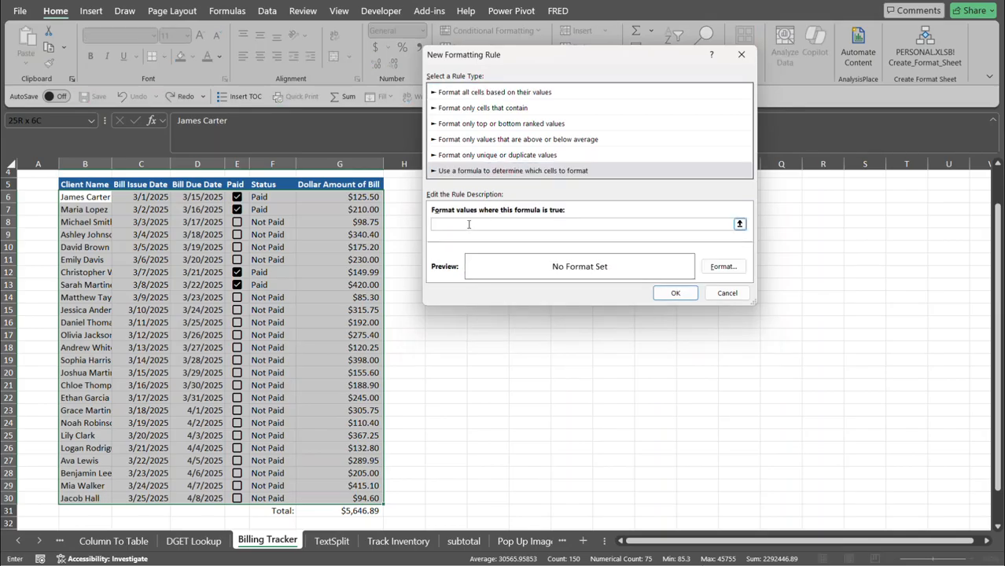
Enter the rule condition =$E6=True, locking the Paid column E.
{"action": "left_click", "coordinate": [243, 194]}
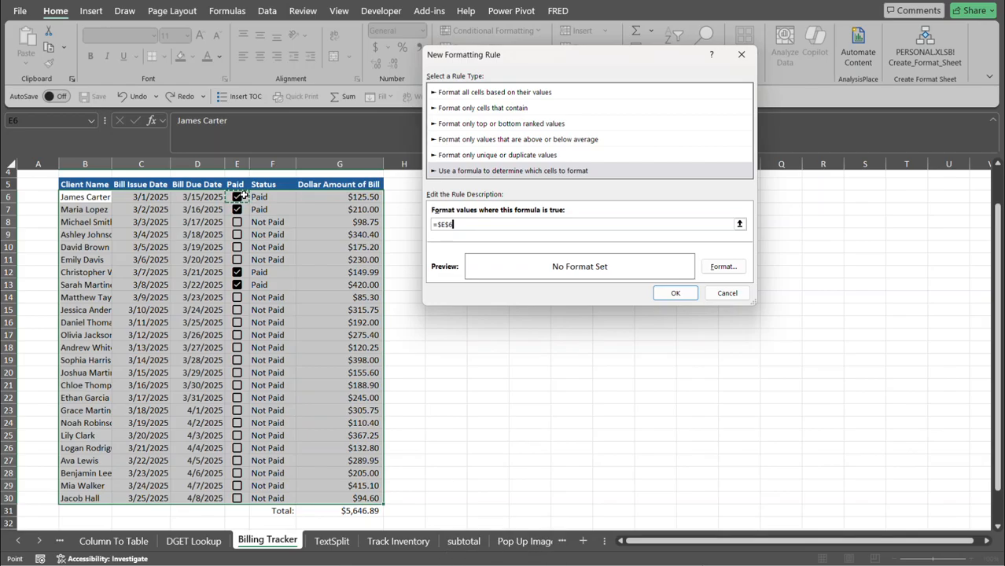
{"action": "key", "text": "Left"}
{"action": "key", "text": "Right"}
{"action": "key", "text": "F2"}
{"action": "key", "text": "BackSpace"}
{"action": "key", "text": "BackSpace"}
{"action": "type", "text": "6"}
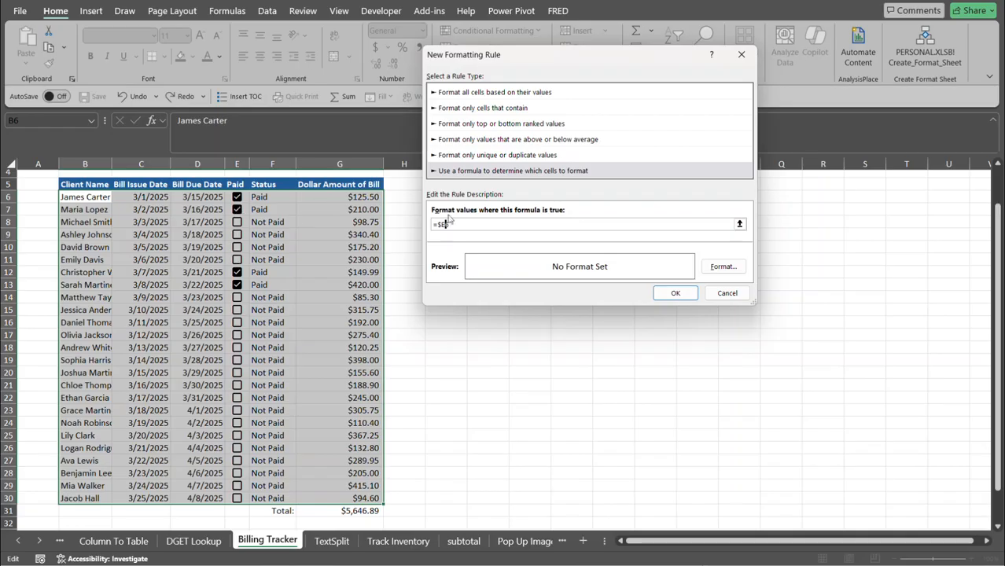
{"action": "type", "text": "6="}
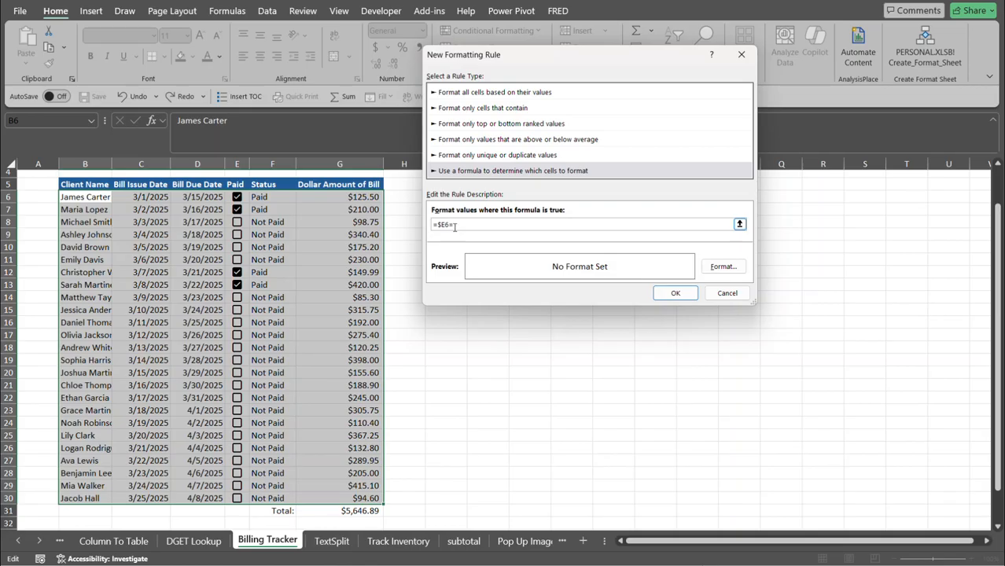
{"action": "type", "text": "\"true"}
Give matching rows bold strikethrough text and apply the rule.
{"action": "left_click", "coordinate": [736, 269]}
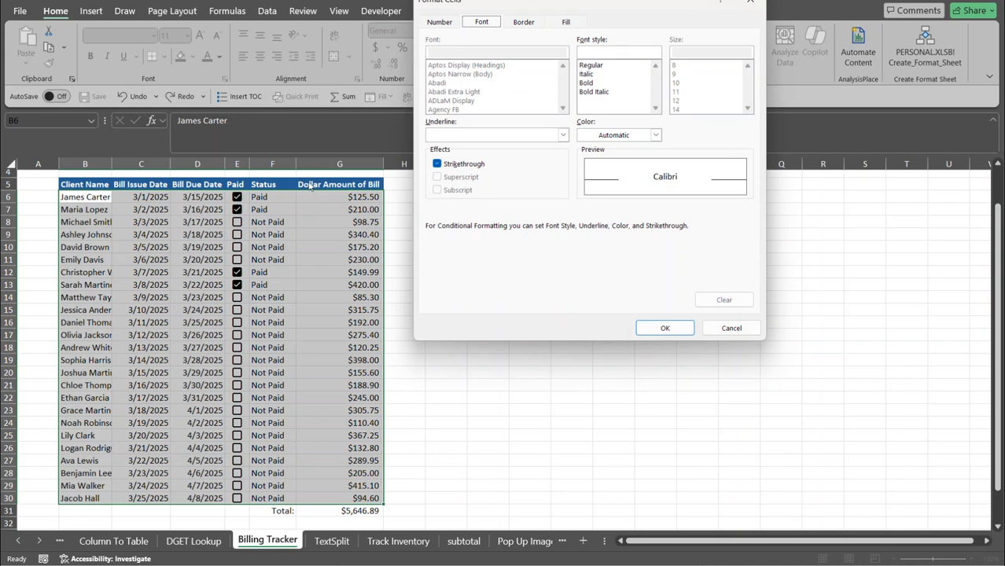
{"action": "left_click", "coordinate": [591, 83]}
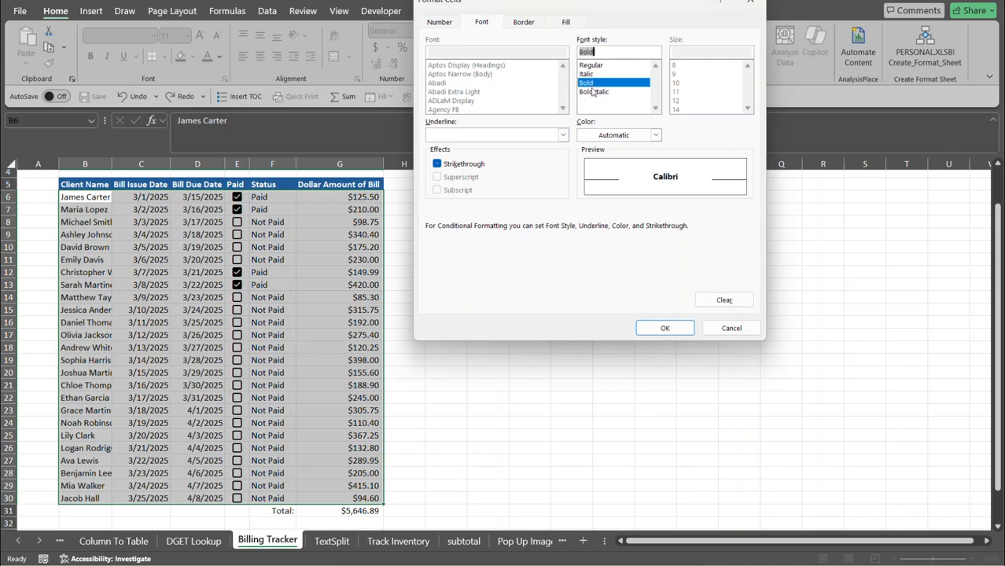
{"action": "left_click", "coordinate": [437, 165]}
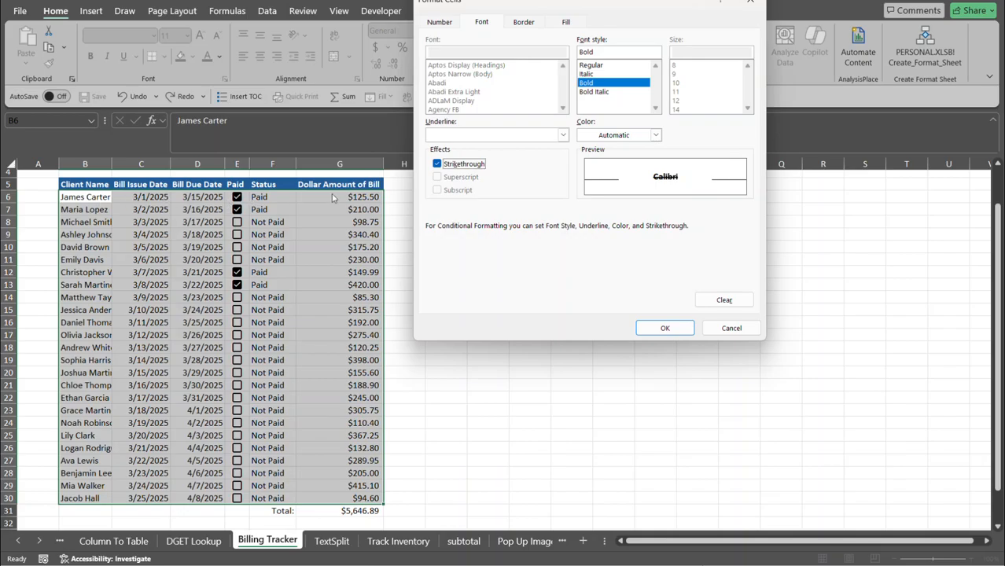
{"action": "left_click", "coordinate": [662, 328]}
{"action": "left_click", "coordinate": [673, 294]}
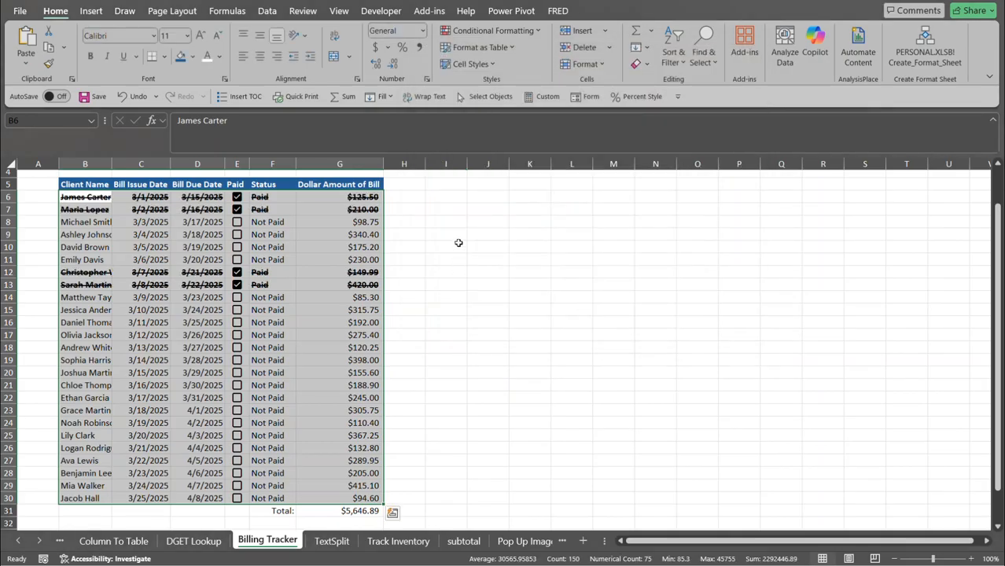
{"action": "left_click", "coordinate": [242, 241]}
{"action": "left_click", "coordinate": [238, 235]}
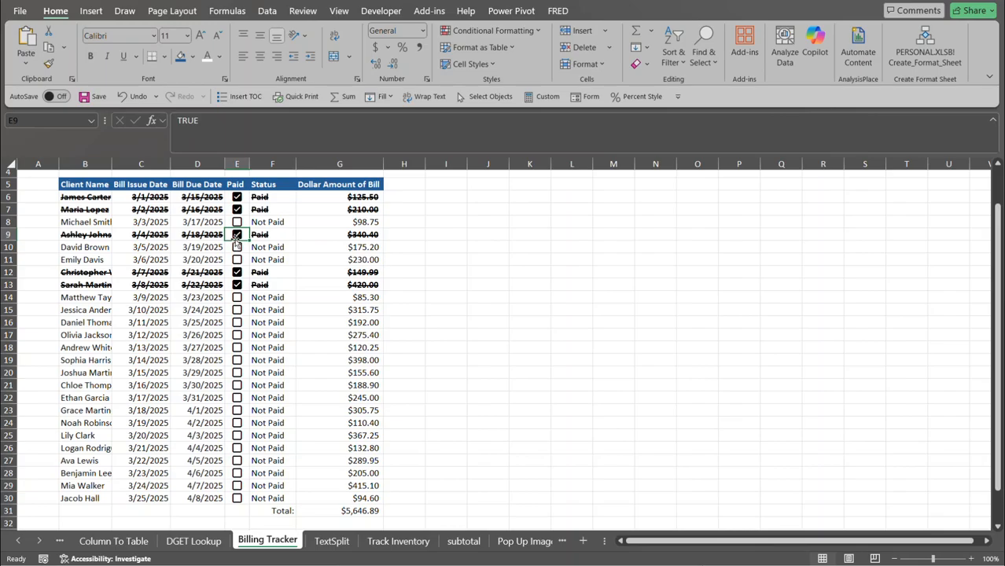
{"action": "left_click", "coordinate": [236, 235]}
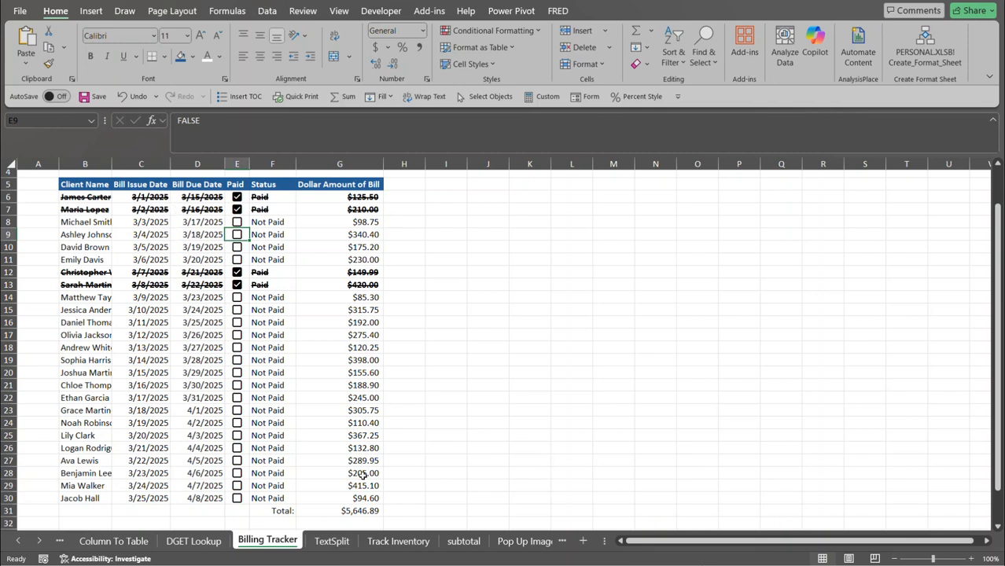
Open the TextSplit sheet, check the CSV line in B4, and begin a formula in H4.
{"action": "left_click", "coordinate": [331, 541]}
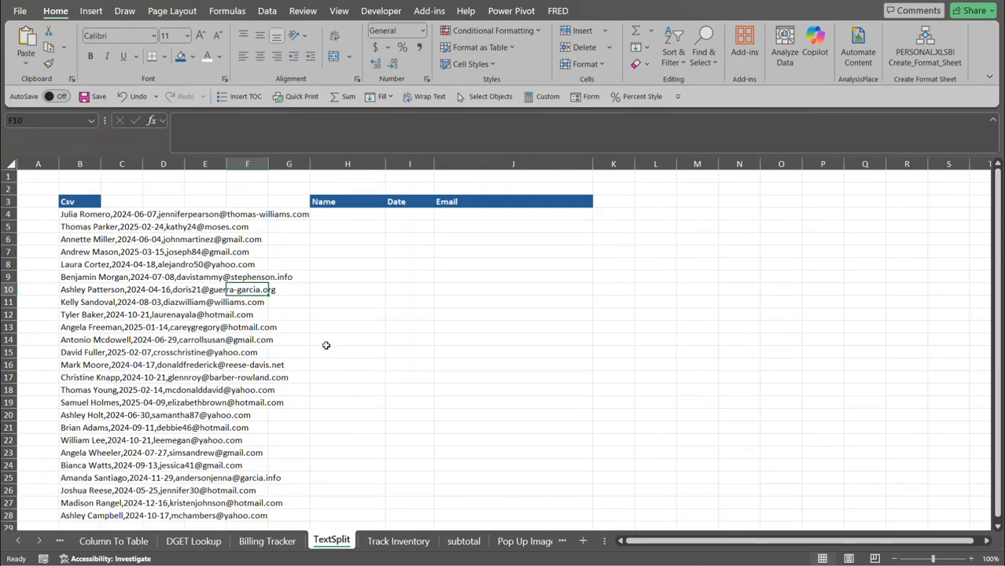
{"action": "left_click", "coordinate": [306, 227]}
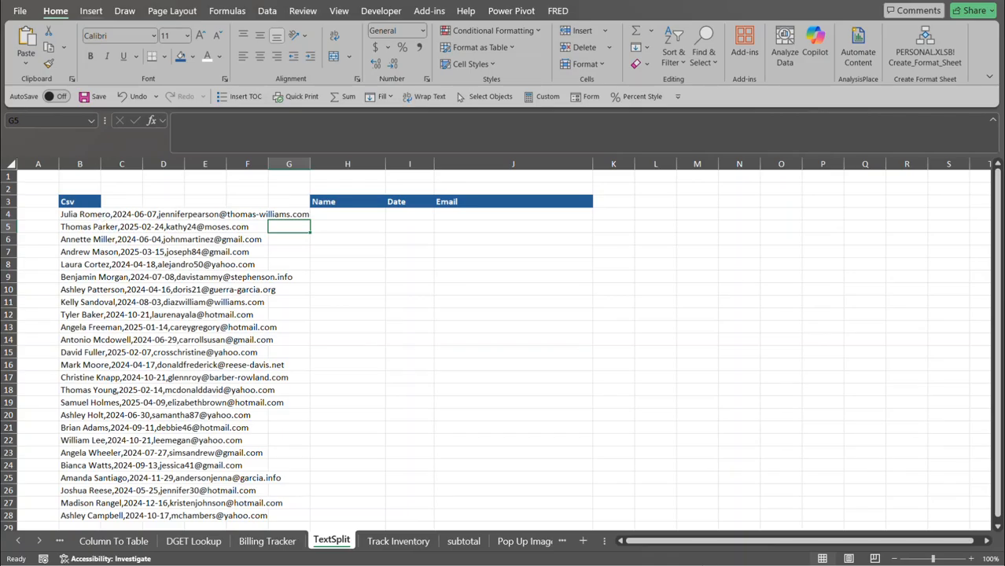
{"action": "left_click", "coordinate": [77, 214]}
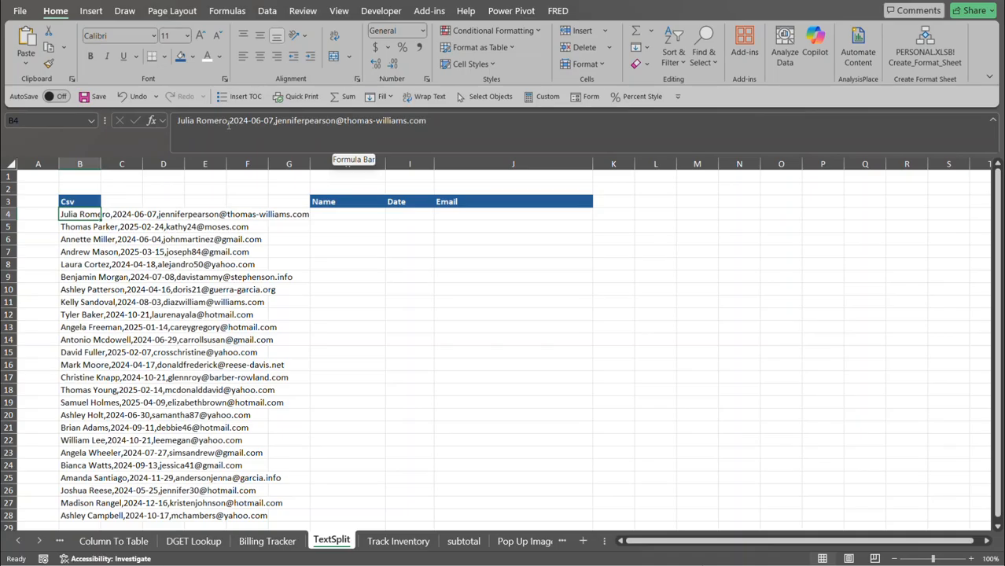
{"action": "left_click", "coordinate": [318, 215]}
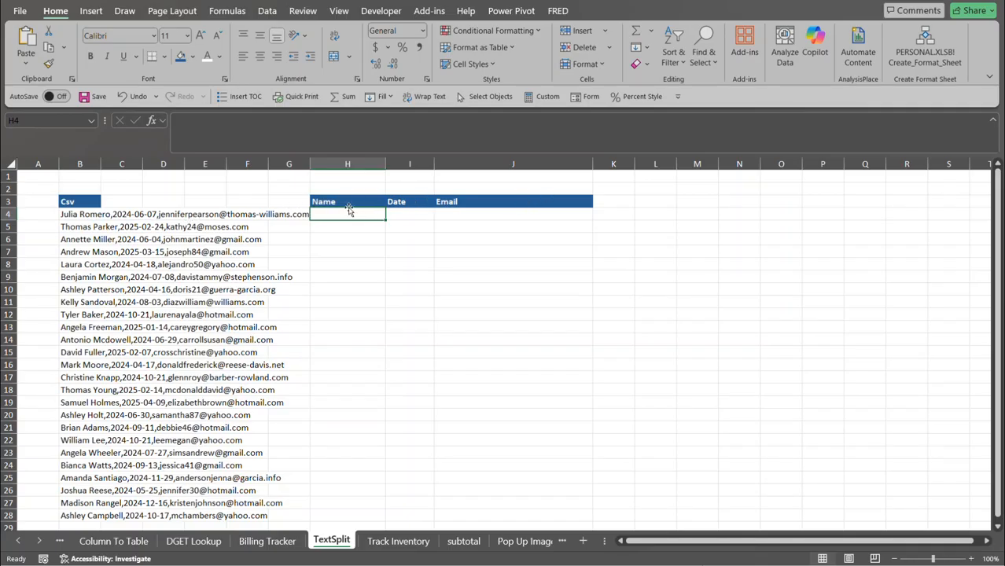
{"action": "type", "text": "=text"}
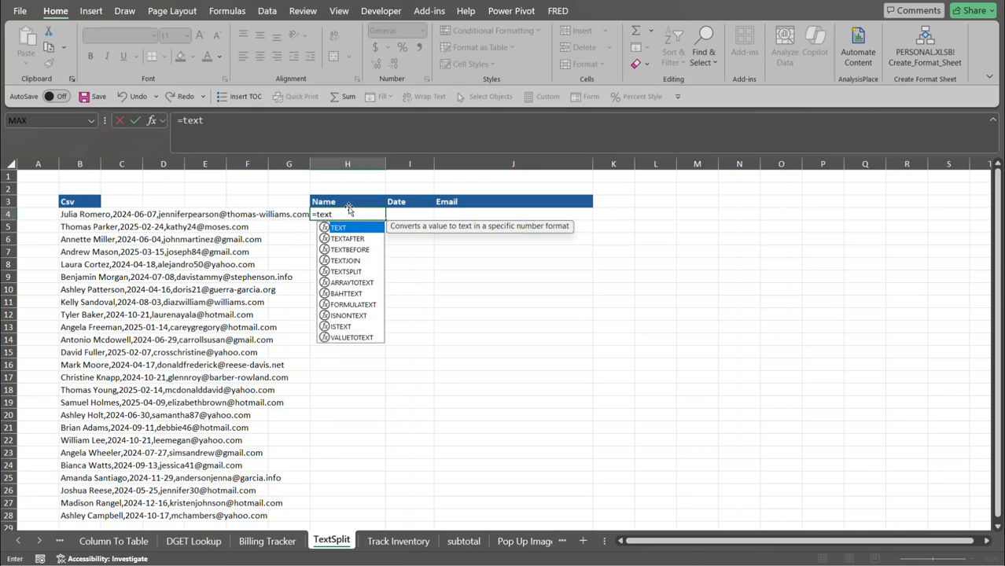
Enter =TEXTSPLIT(B4,",") in H4 to spill name, date and email across H4:J4.
{"action": "key", "text": "Down"}
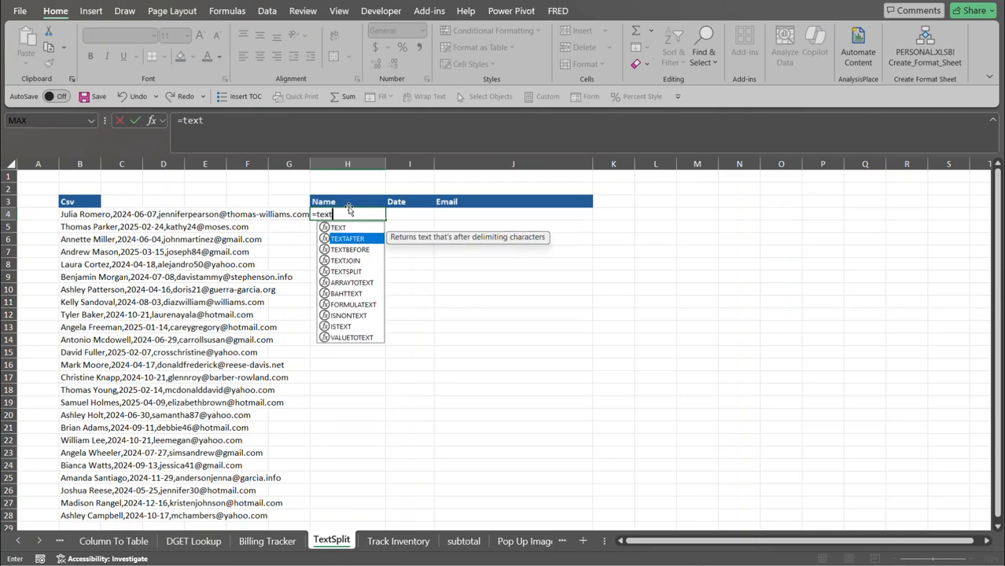
{"action": "key", "text": "Down"}
{"action": "key", "text": "Down"}
{"action": "key", "text": "Down"}
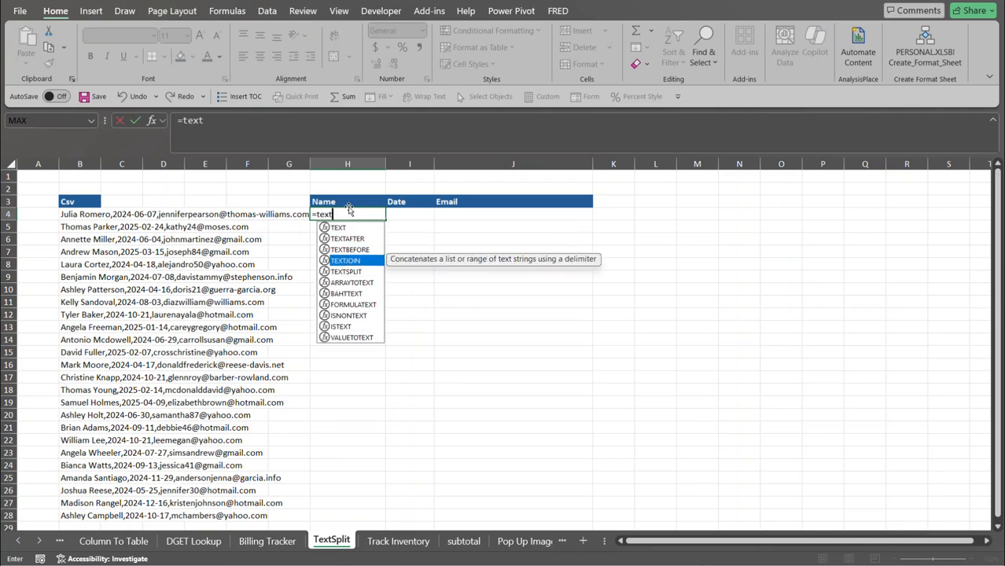
{"action": "key", "text": "Tab"}
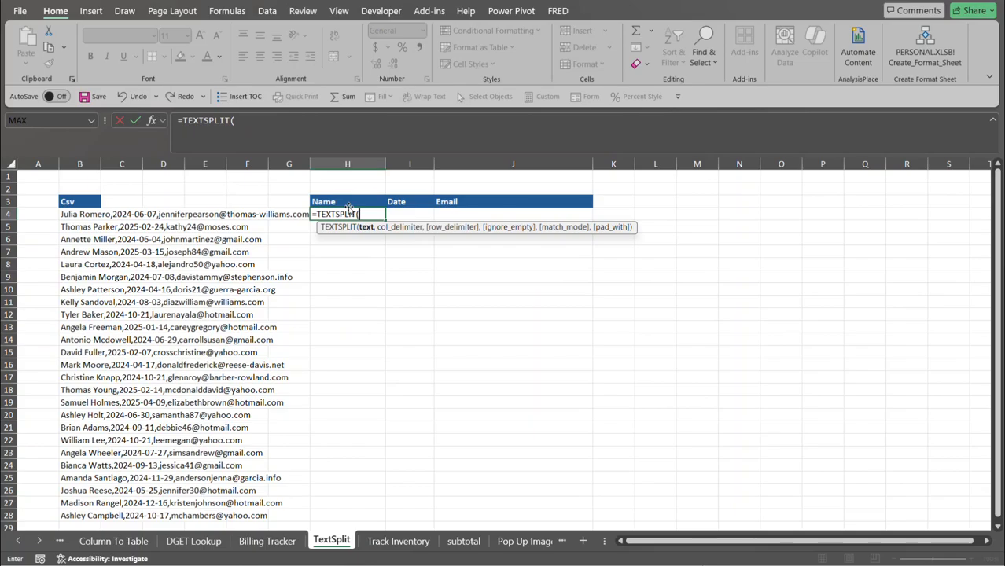
{"action": "left_click", "coordinate": [86, 215]}
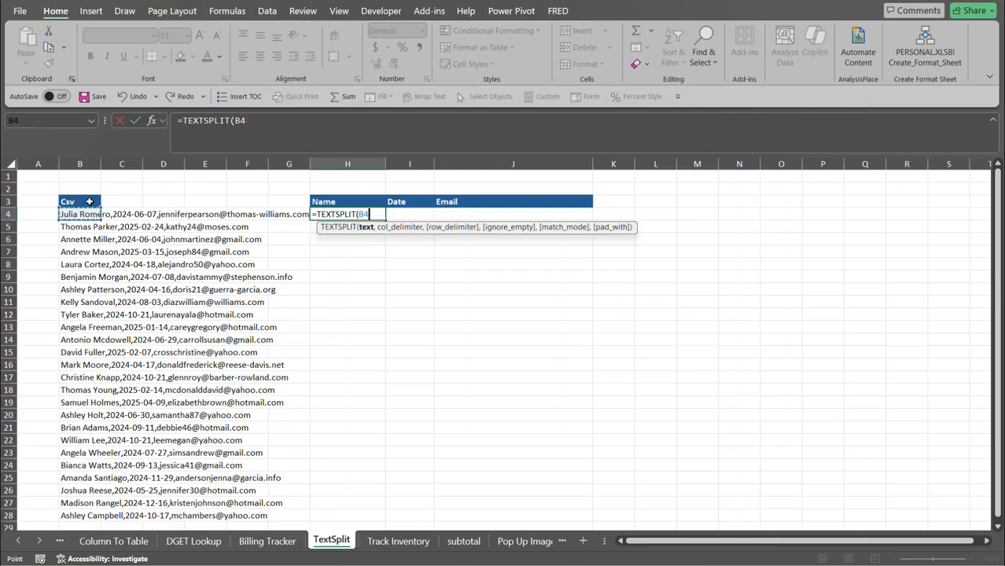
{"action": "type", "text": ","}
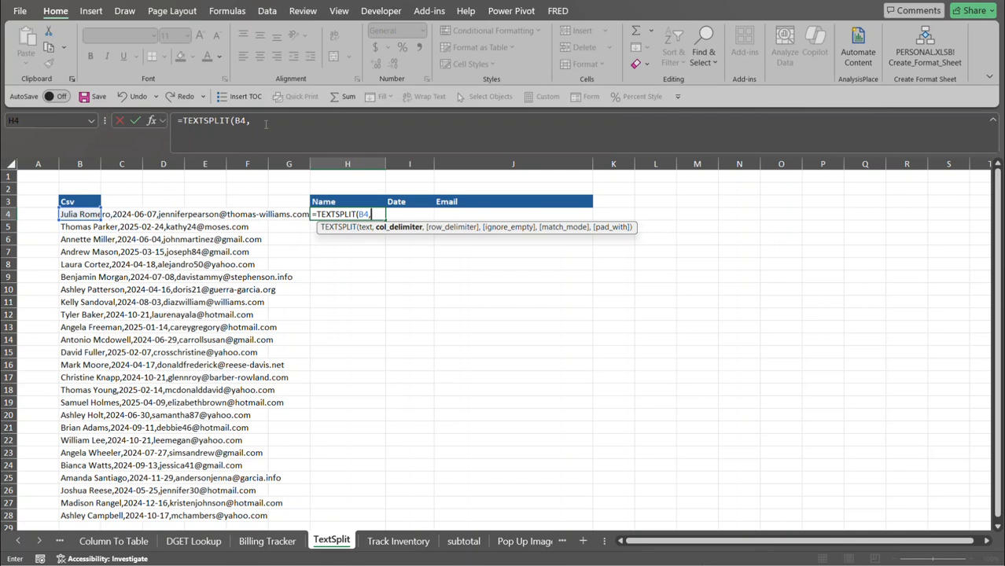
{"action": "left_click", "coordinate": [265, 123]}
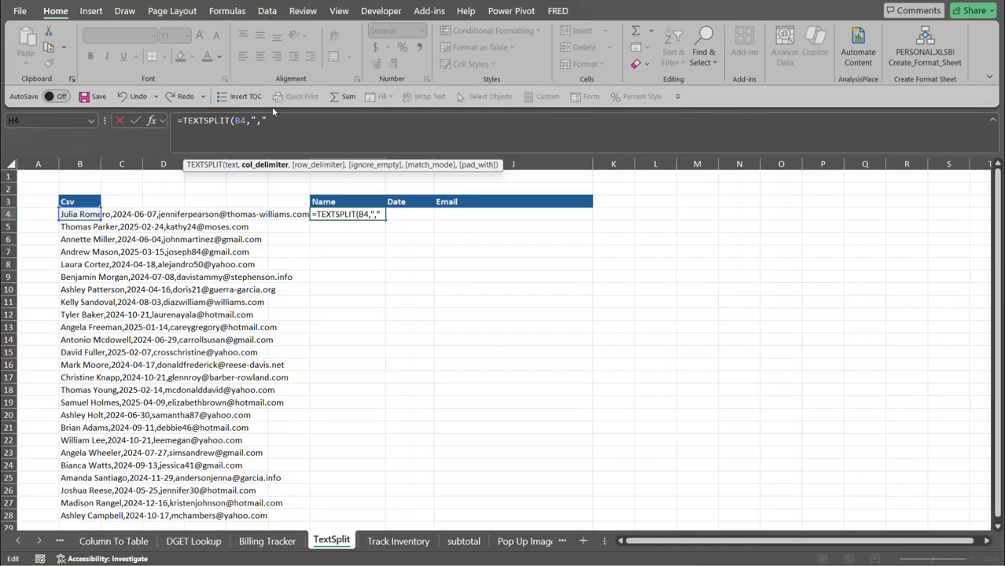
{"action": "type", "text": ")"}
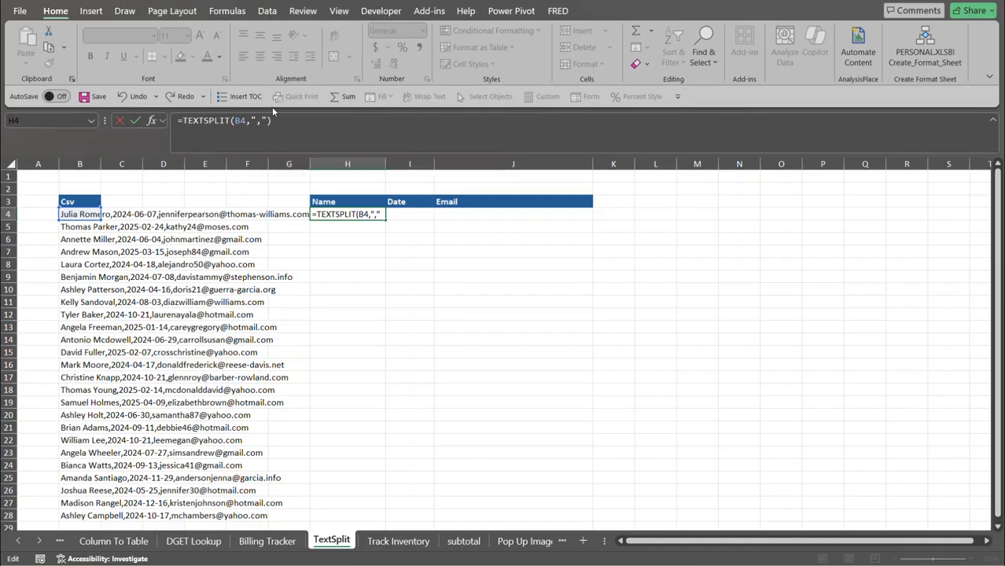
{"action": "key", "text": "Return"}
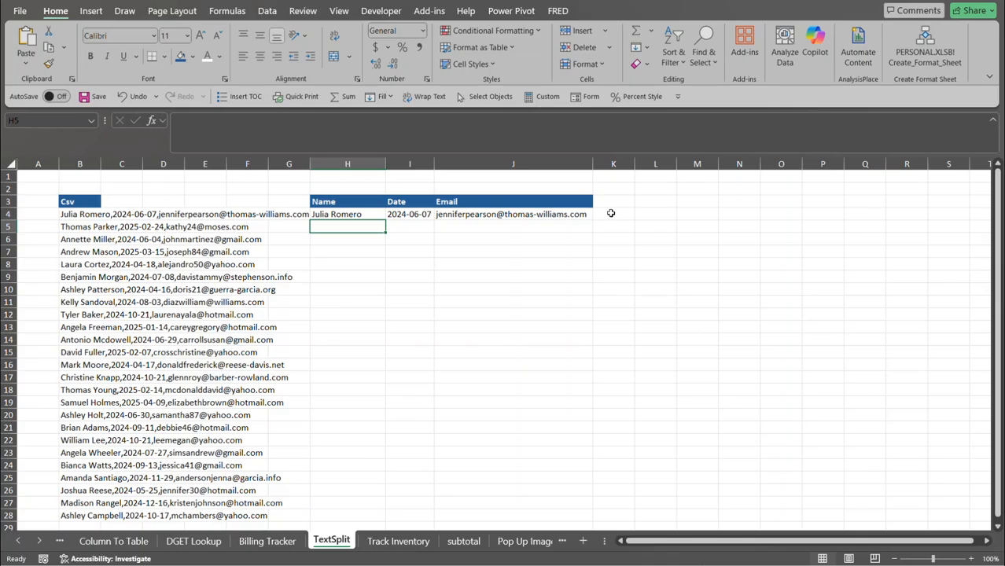
Fill the H4 TEXTSPLIT formula down to row 28 for all 25 CSV lines.
{"action": "left_click", "coordinate": [360, 214]}
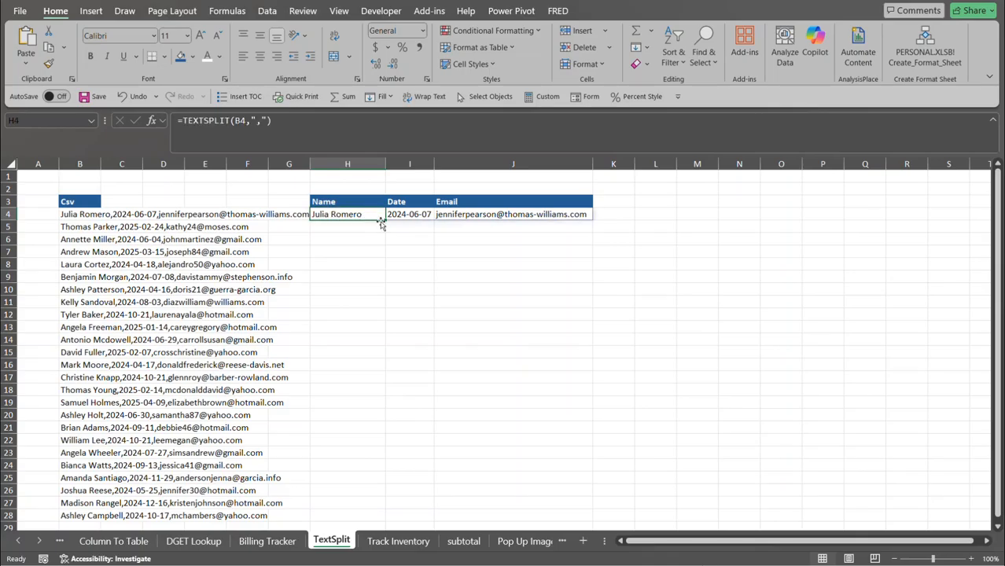
{"action": "left_click", "coordinate": [386, 220]}
{"action": "left_click_drag", "start_coordinate": [386, 219], "coordinate": [379, 525]}
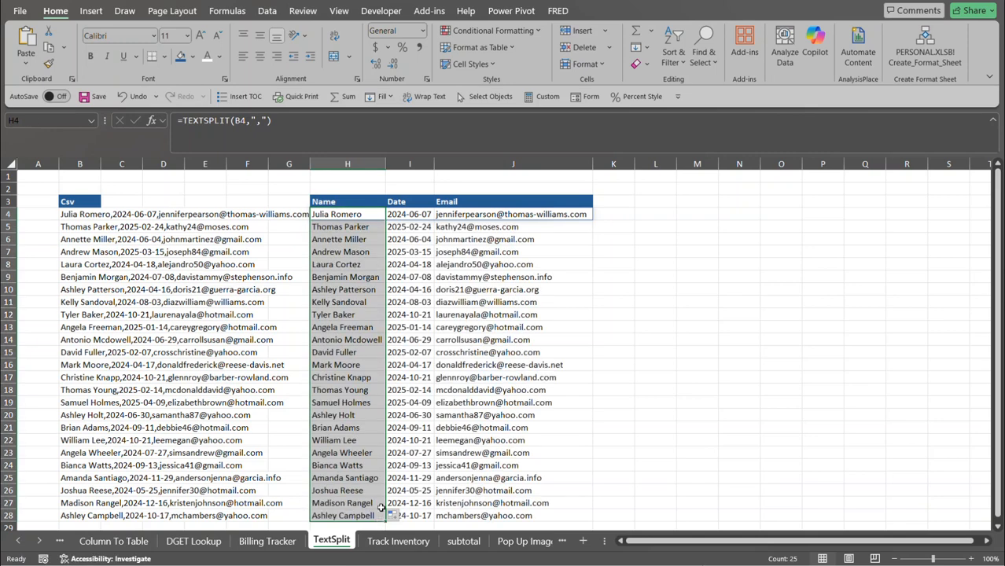
{"action": "left_click", "coordinate": [409, 266]}
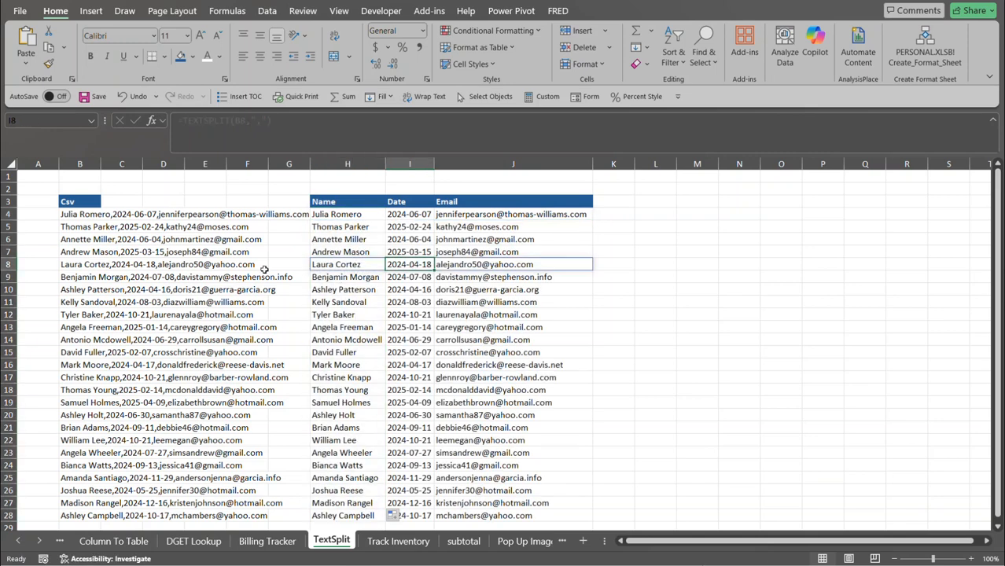